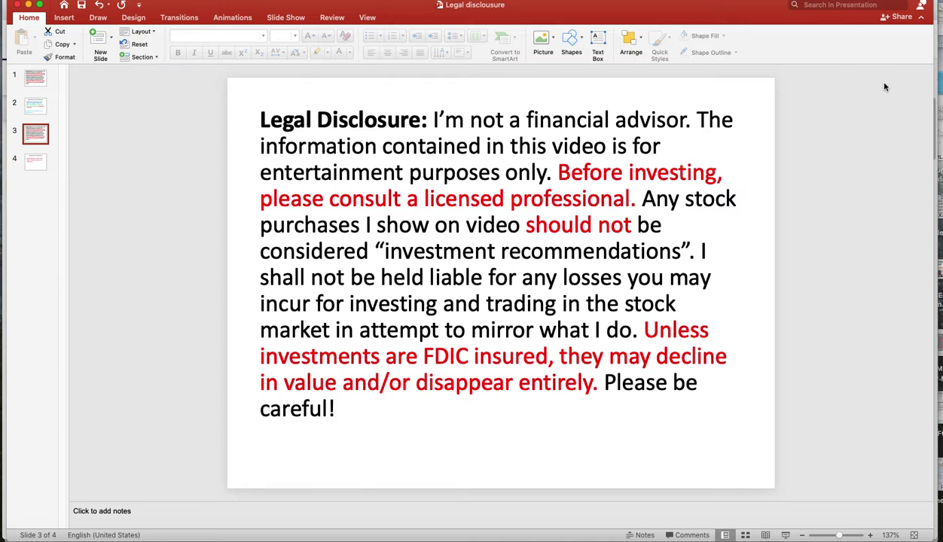
Leave the legal disclosure presentation for the Yahoo Finance home page and review the market summary and recently viewed stocks
{"action": "left_click", "coordinate": [28, 5]}
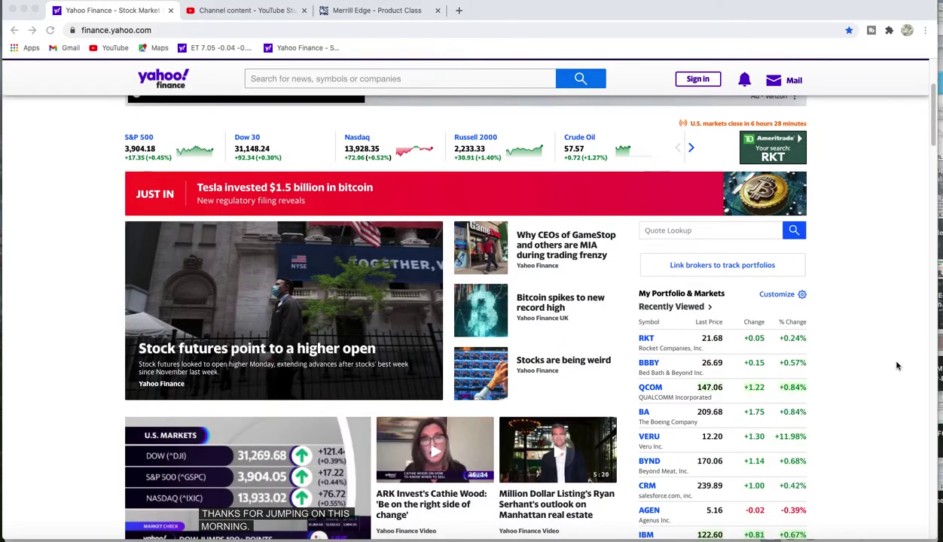
{"action": "scroll", "coordinate": [895, 366], "scroll_direction": "down", "scroll_amount": 1}
{"action": "scroll", "coordinate": [896, 365], "scroll_direction": "down", "scroll_amount": 1}
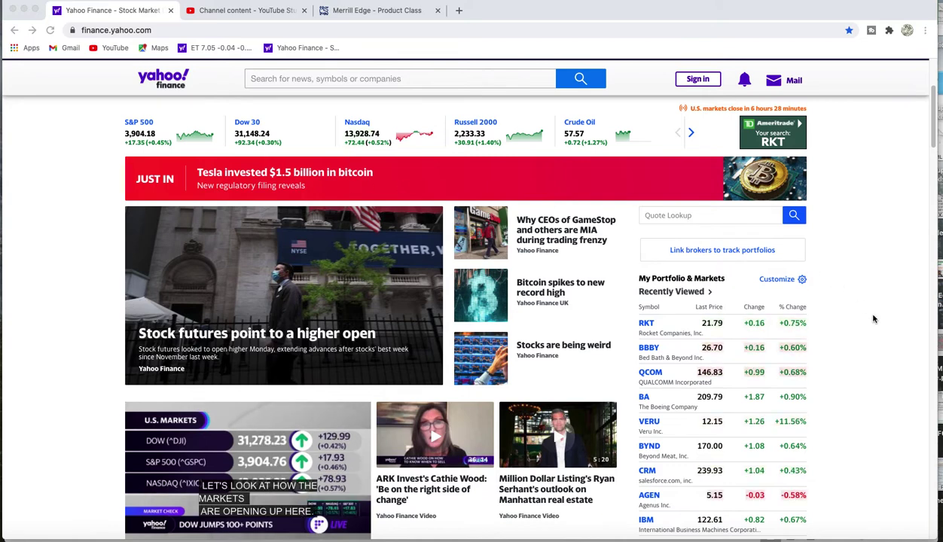
{"action": "scroll", "coordinate": [881, 392], "scroll_direction": "down", "scroll_amount": 1}
{"action": "scroll", "coordinate": [880, 392], "scroll_direction": "down", "scroll_amount": 1}
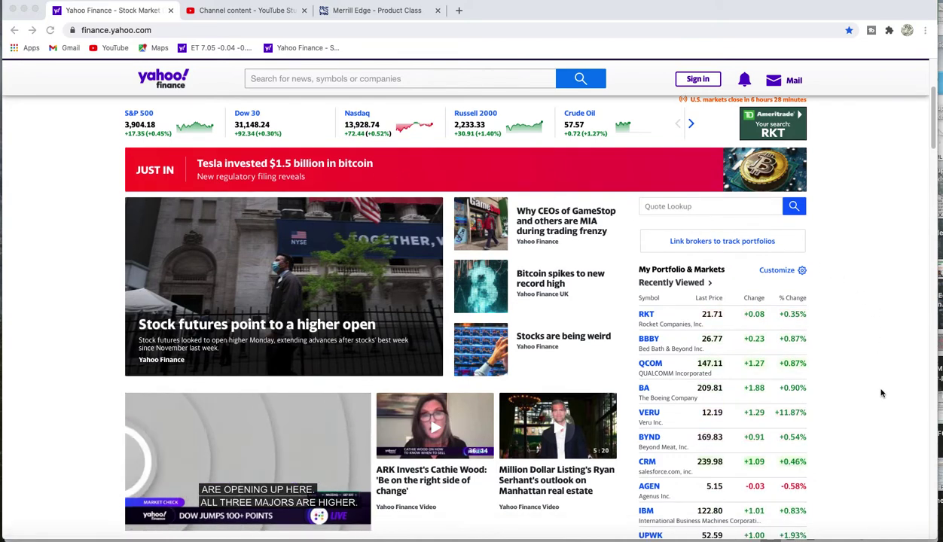
{"action": "scroll", "coordinate": [881, 392], "scroll_direction": "down", "scroll_amount": 5}
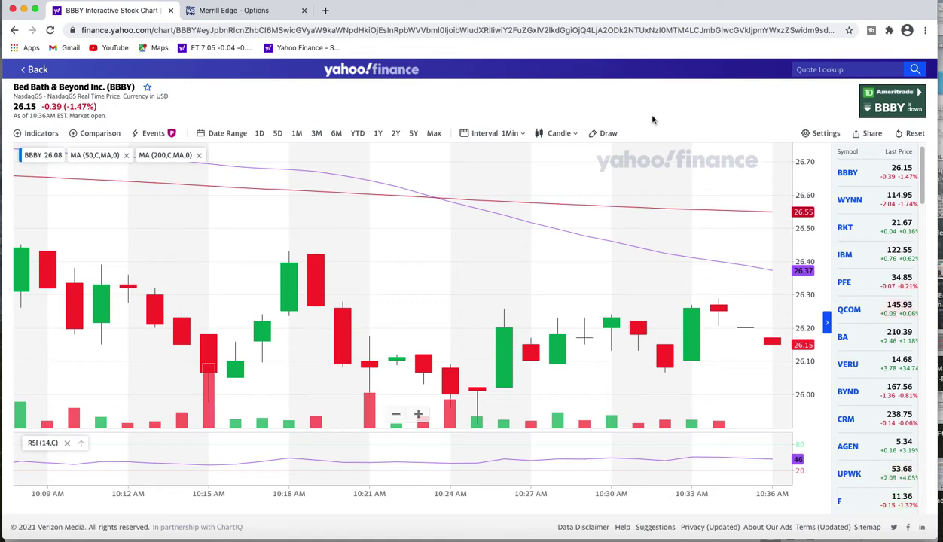
Examine the recent one-minute candles on the Bed Bath & Beyond (BBBY) chart over a wider time range
{"action": "scroll", "coordinate": [657, 211], "scroll_direction": "down", "scroll_amount": 3}
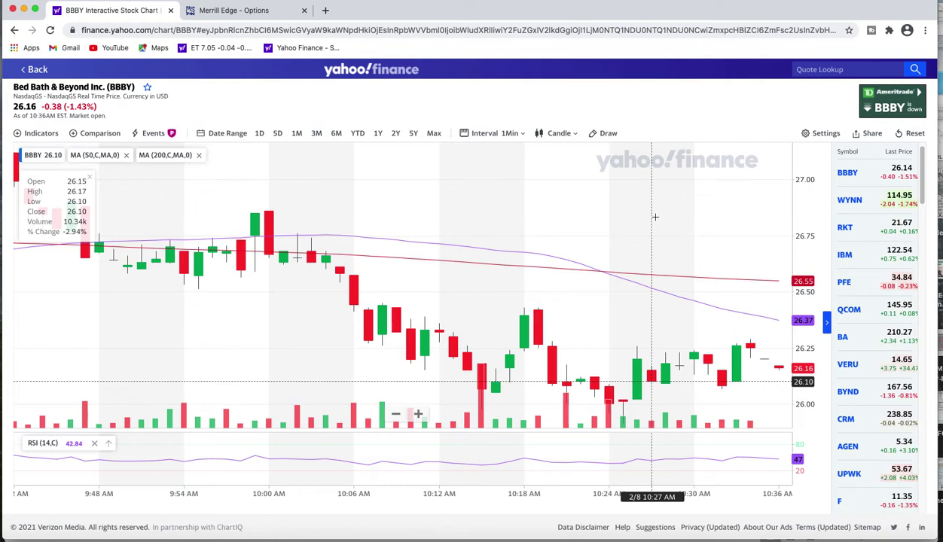
{"action": "scroll", "coordinate": [655, 217], "scroll_direction": "up", "scroll_amount": 2}
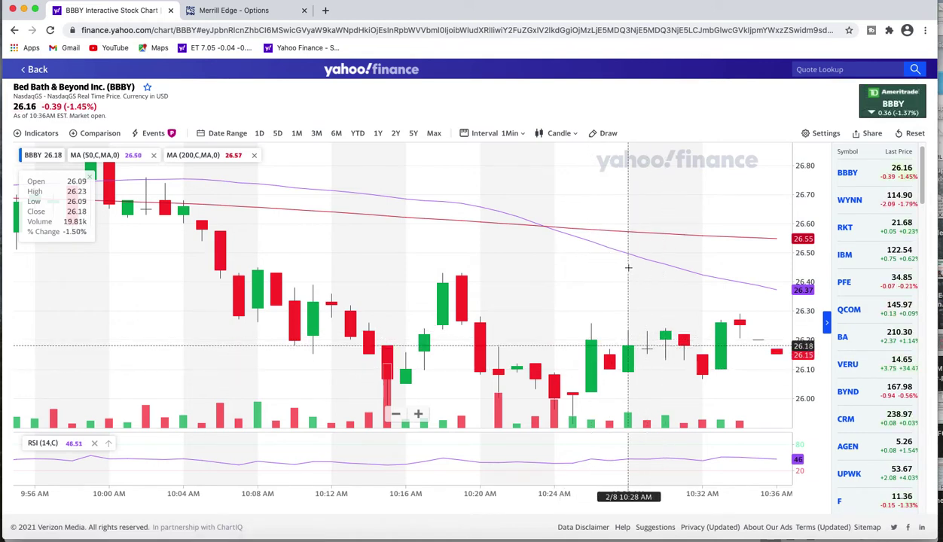
Switch to the Merrill Edge options order for the BBBY 24 put and refresh its quotes and profile at expiration
{"action": "left_click", "coordinate": [249, 12]}
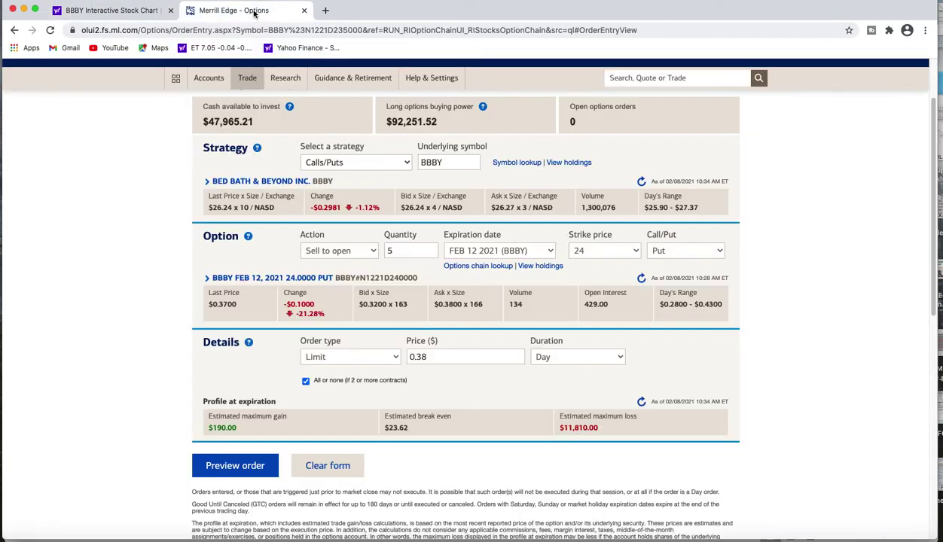
{"action": "scroll", "coordinate": [799, 272], "scroll_direction": "up", "scroll_amount": 1}
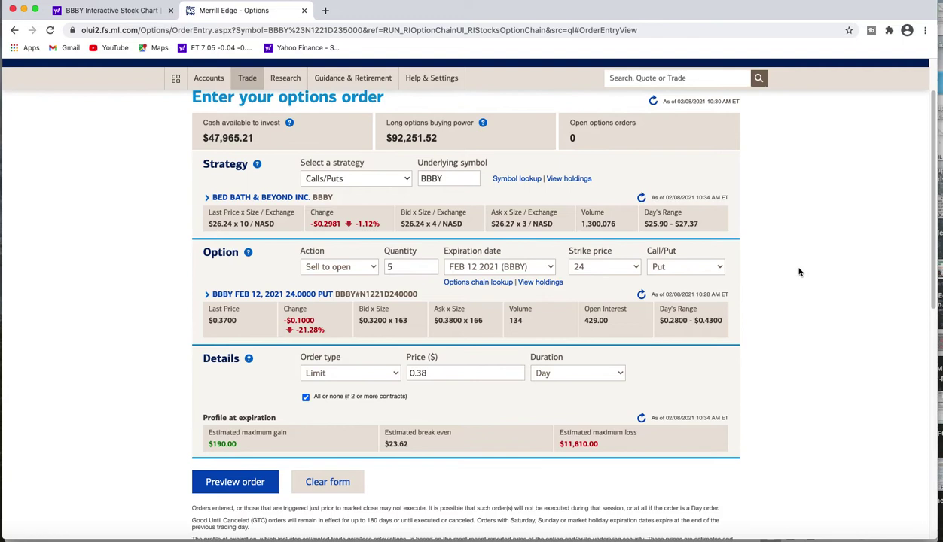
{"action": "left_click", "coordinate": [641, 420]}
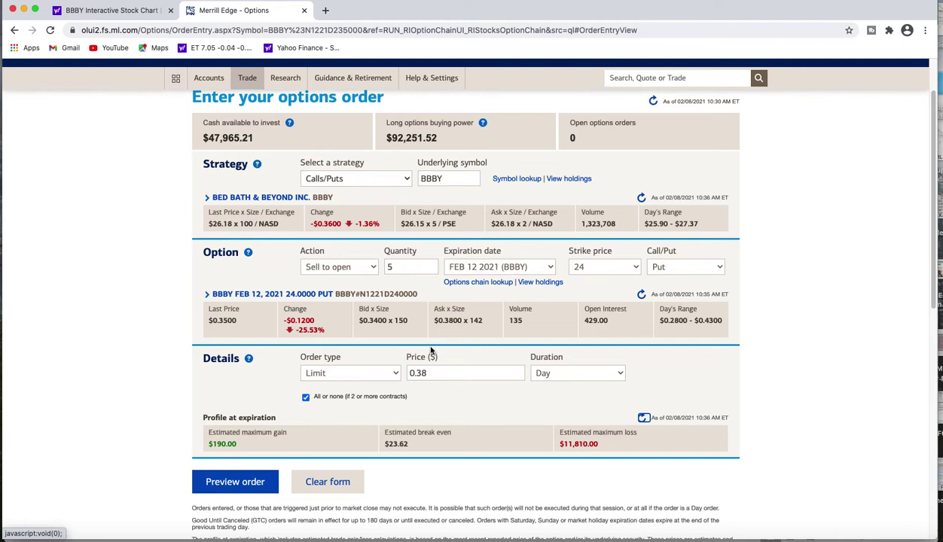
{"action": "left_click", "coordinate": [644, 419]}
Set the put order's limit price to 0.37 and recalculate its profile at expiration
{"action": "left_click", "coordinate": [426, 373]}
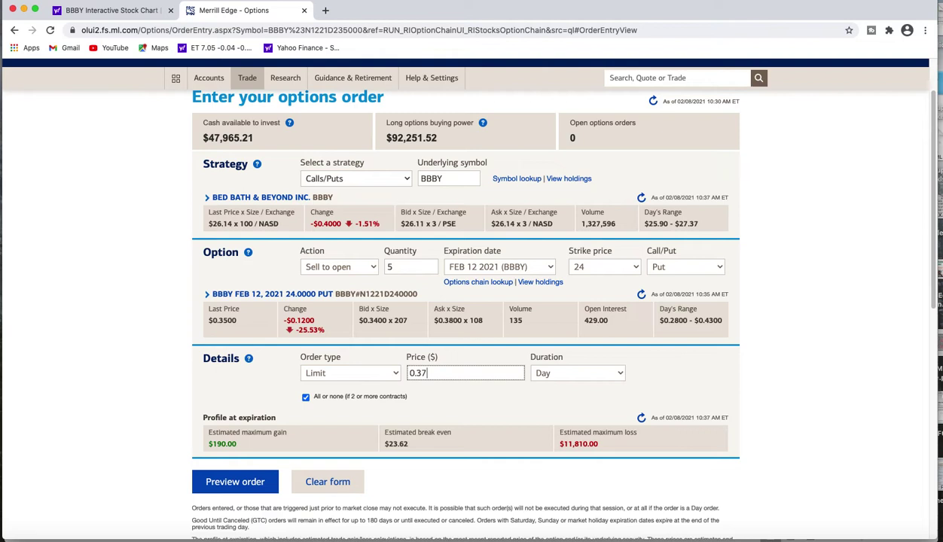
{"action": "left_click", "coordinate": [684, 384]}
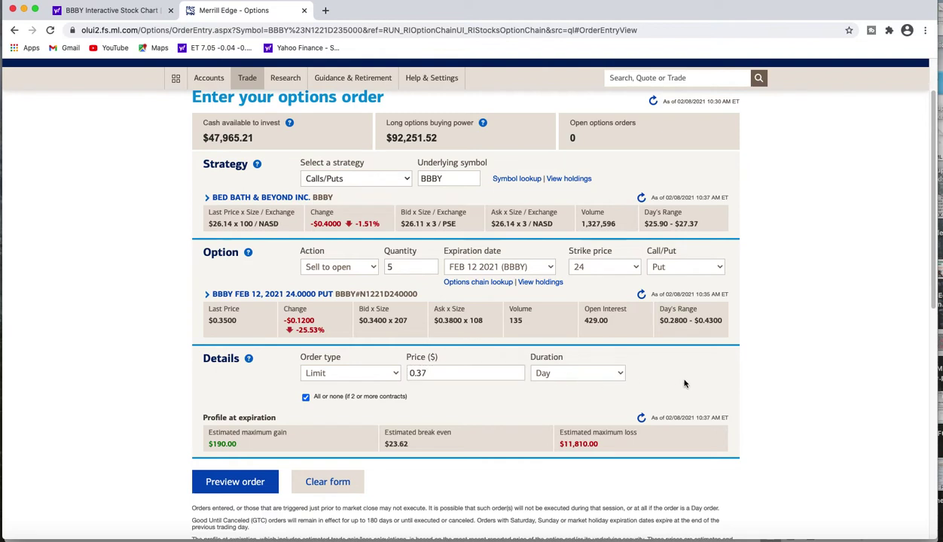
{"action": "left_click", "coordinate": [640, 418]}
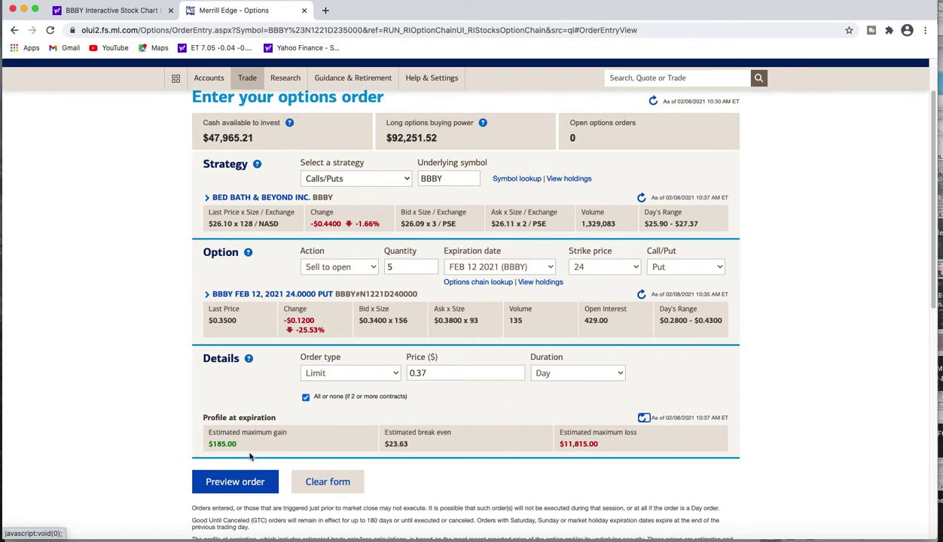
Preview and submit the order to sell to open 5 BBBY Feb 12 2021 24 puts at a 0.37 limit
{"action": "left_click", "coordinate": [227, 485]}
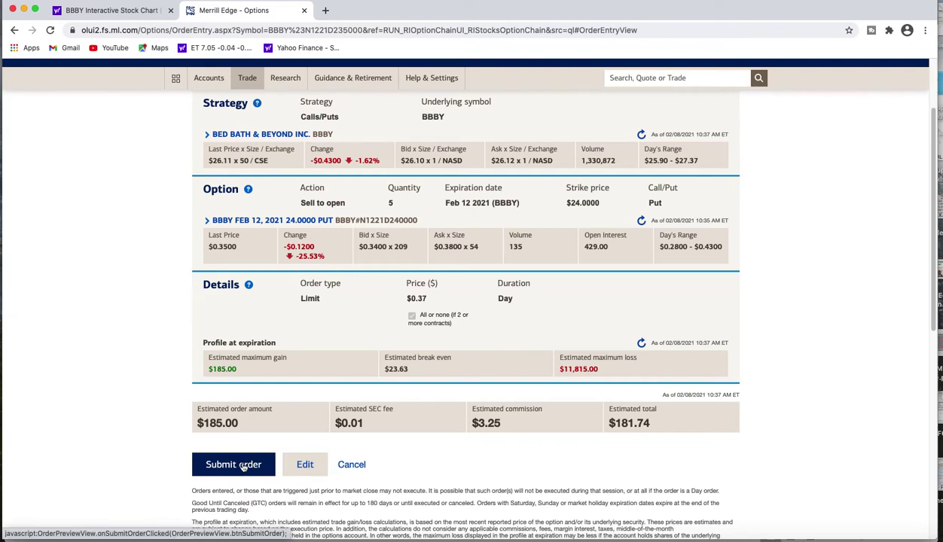
{"action": "left_click", "coordinate": [243, 466]}
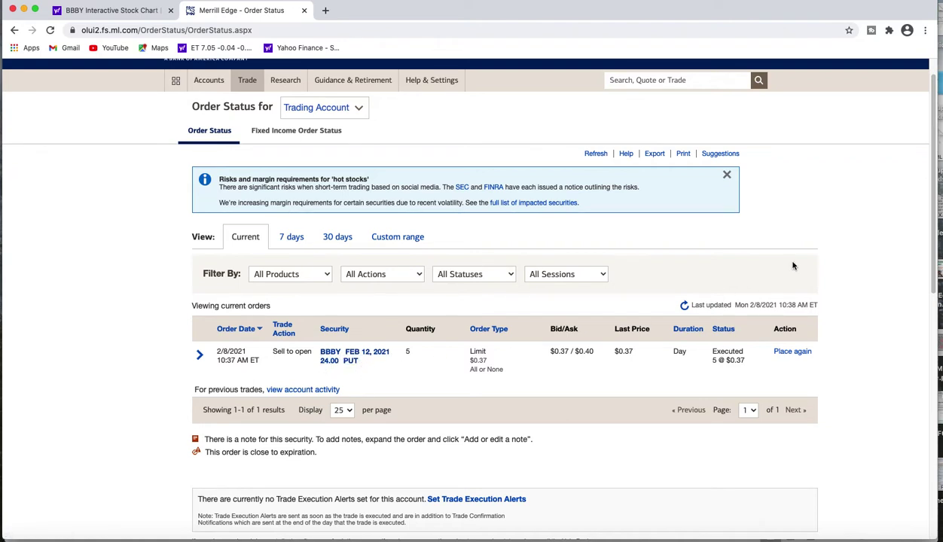
Return to the BBBY chart on Yahoo Finance, review the one-minute candles, and change the interval to 5 minutes
{"action": "left_click", "coordinate": [109, 12]}
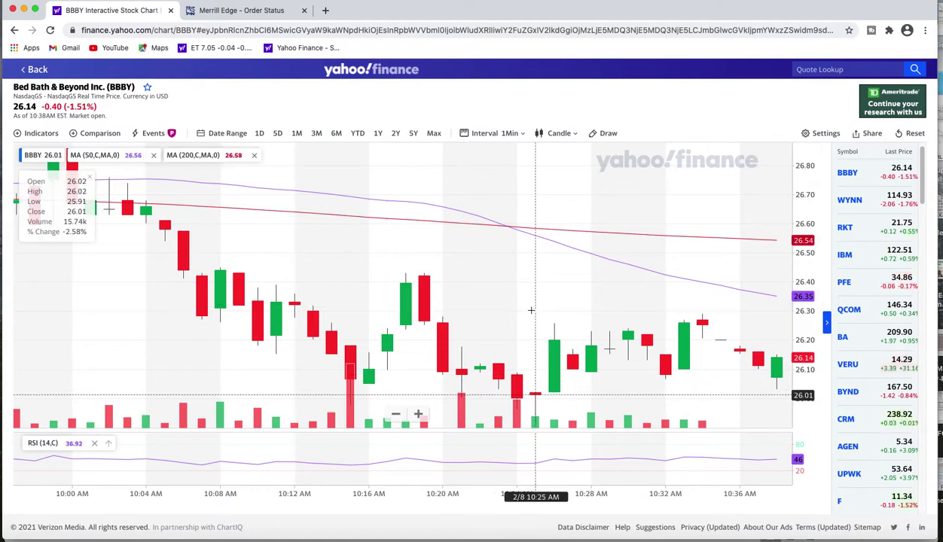
{"action": "scroll", "coordinate": [542, 302], "scroll_direction": "down", "scroll_amount": 10}
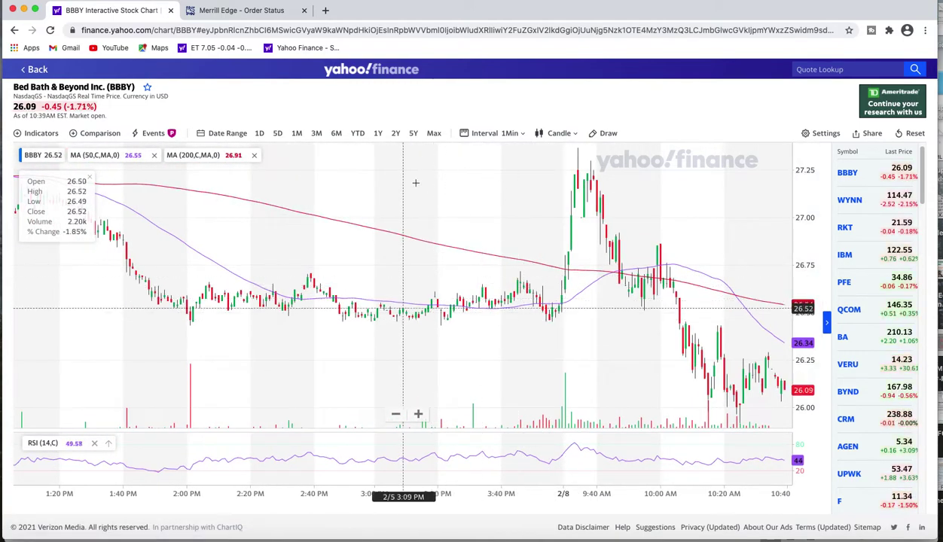
{"action": "left_click", "coordinate": [525, 133]}
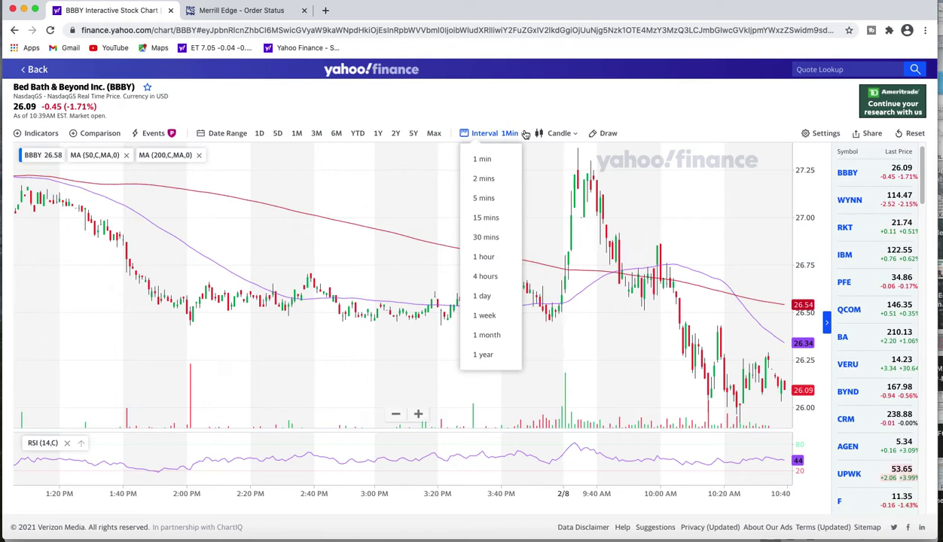
{"action": "left_click", "coordinate": [489, 201]}
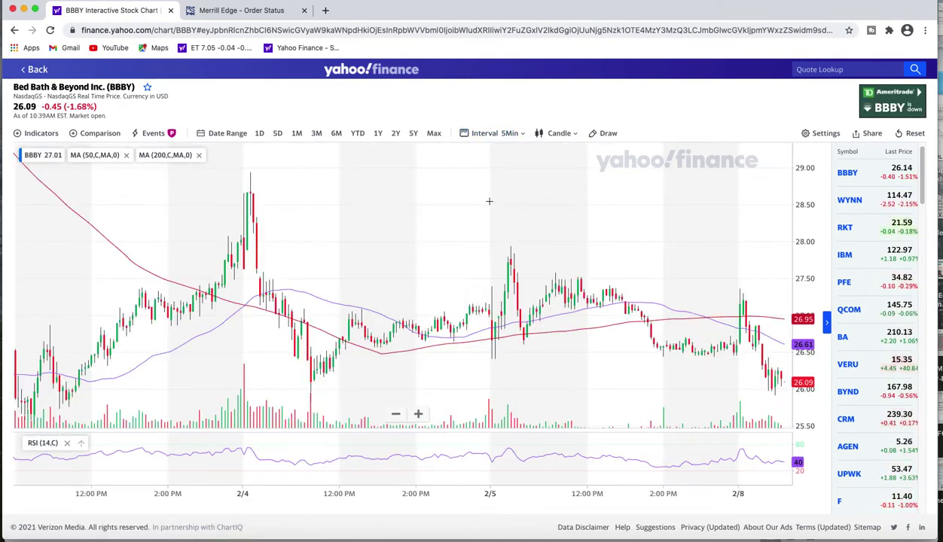
Change the BBBY chart interval to 15 minutes and examine the price action since mid-January
{"action": "left_click", "coordinate": [518, 136]}
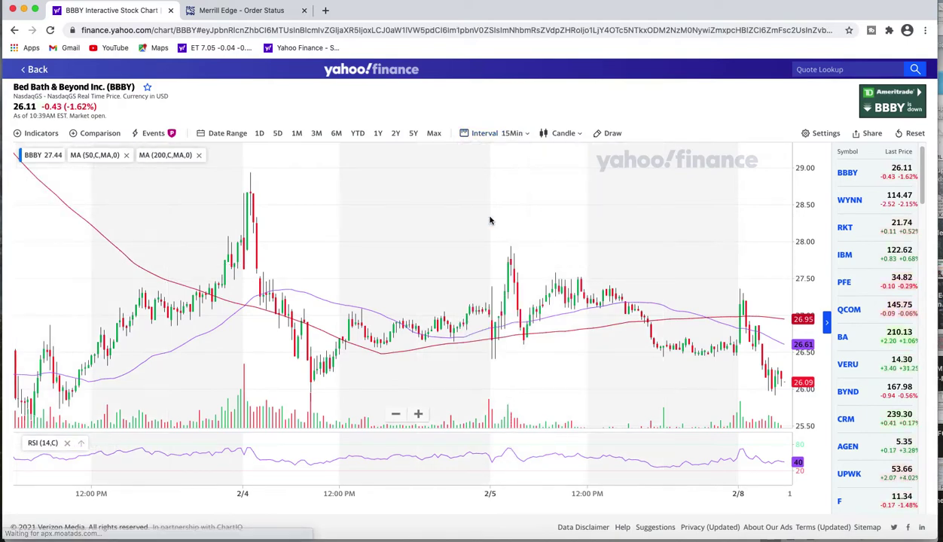
{"action": "scroll", "coordinate": [490, 220], "scroll_direction": "down", "scroll_amount": 5}
{"action": "scroll", "coordinate": [500, 264], "scroll_direction": "down", "scroll_amount": 5}
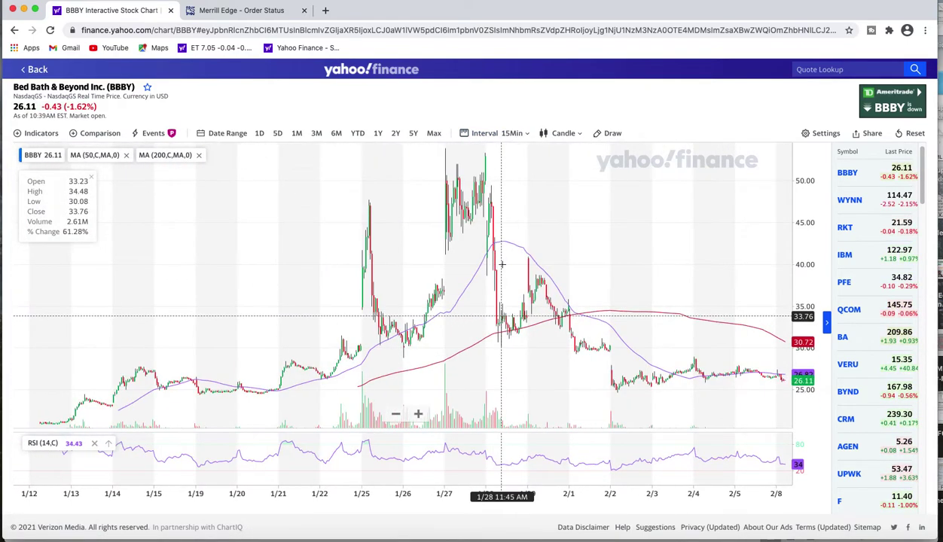
{"action": "scroll", "coordinate": [501, 263], "scroll_direction": "down", "scroll_amount": 2}
{"action": "scroll", "coordinate": [489, 275], "scroll_direction": "up", "scroll_amount": 10}
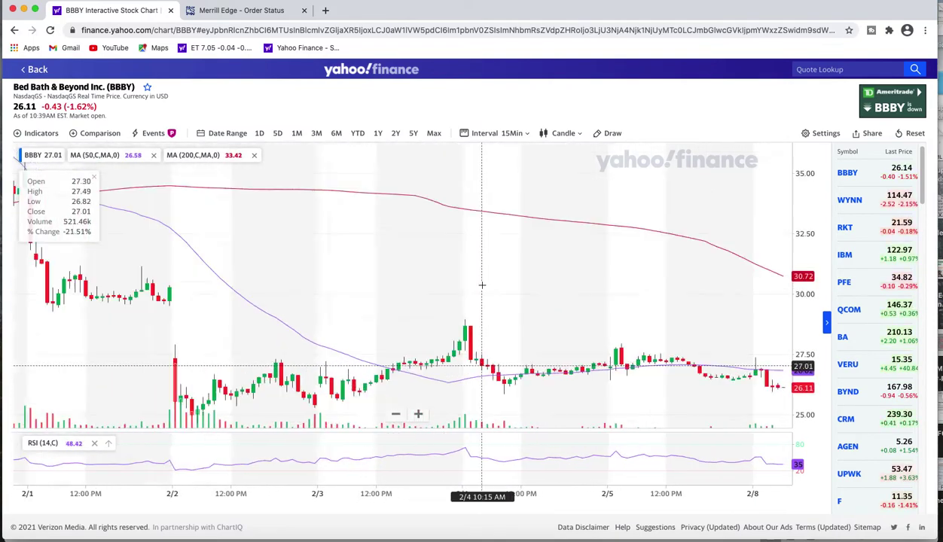
{"action": "scroll", "coordinate": [482, 285], "scroll_direction": "up", "scroll_amount": 3}
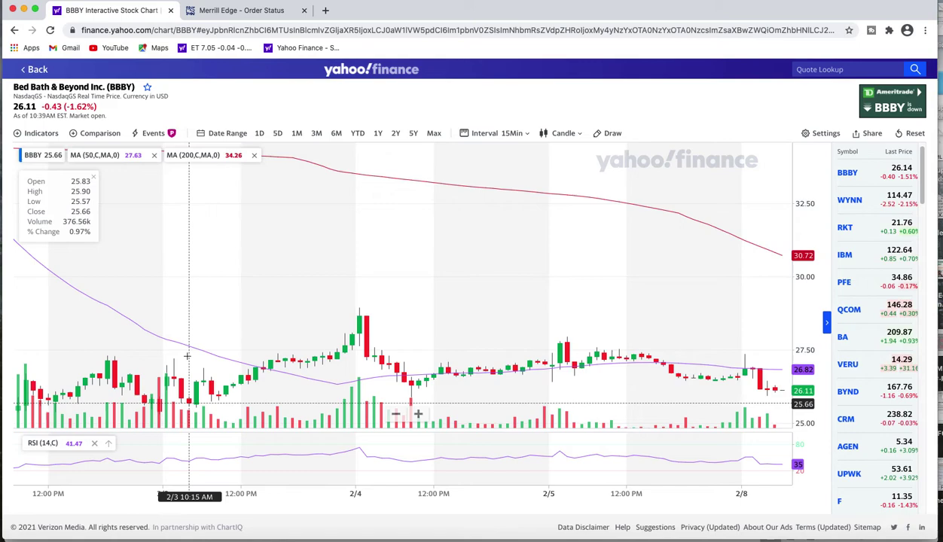
{"action": "scroll", "coordinate": [188, 355], "scroll_direction": "down", "scroll_amount": 5}
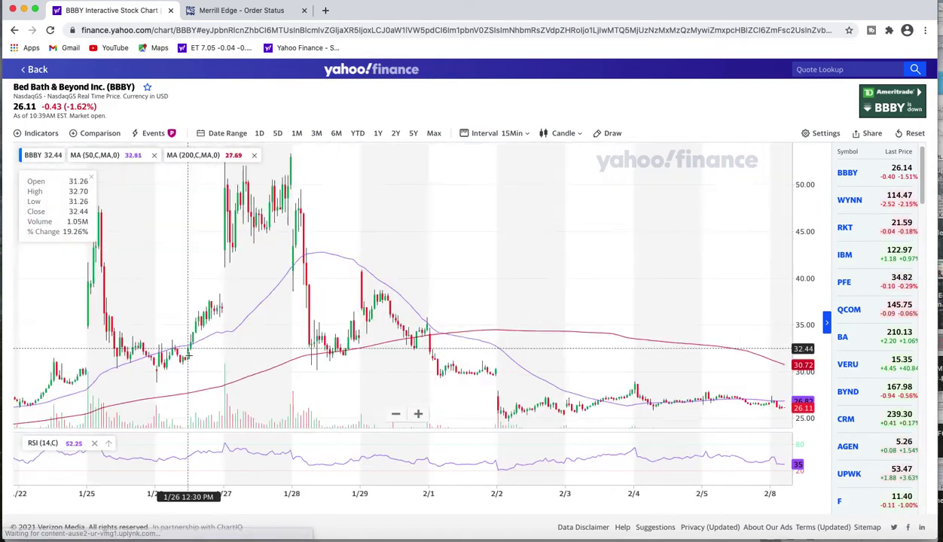
{"action": "scroll", "coordinate": [187, 355], "scroll_direction": "down", "scroll_amount": 1}
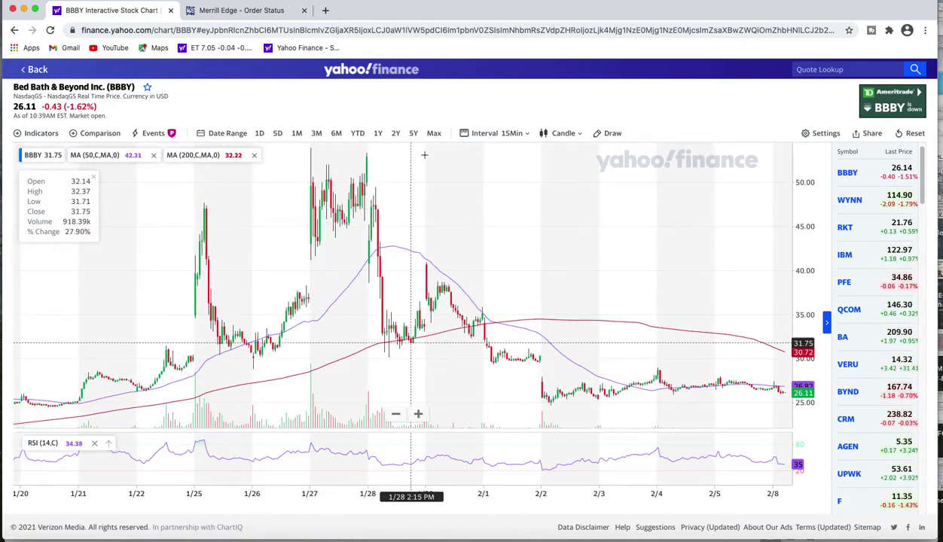
Change the BBBY chart interval to 1 day and examine the daily candles from December to February closely
{"action": "left_click", "coordinate": [523, 133]}
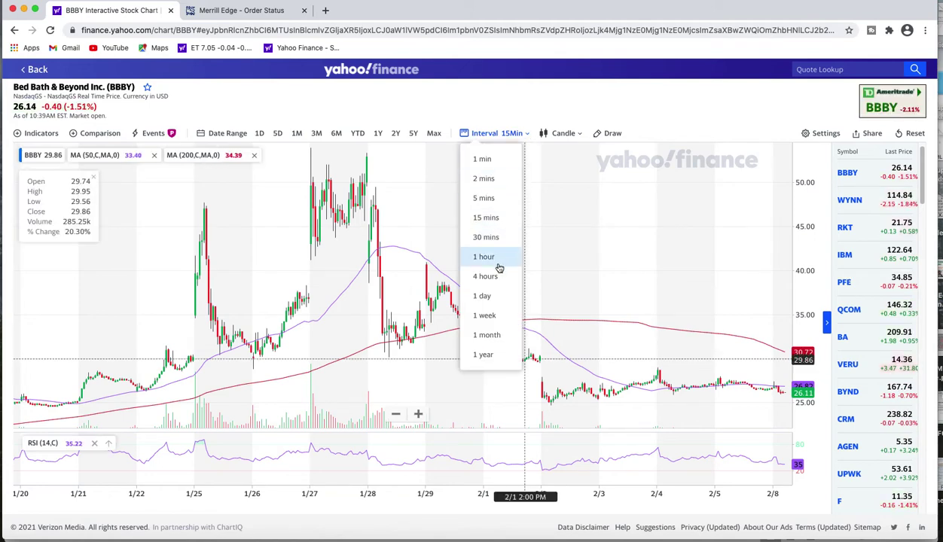
{"action": "left_click", "coordinate": [485, 296]}
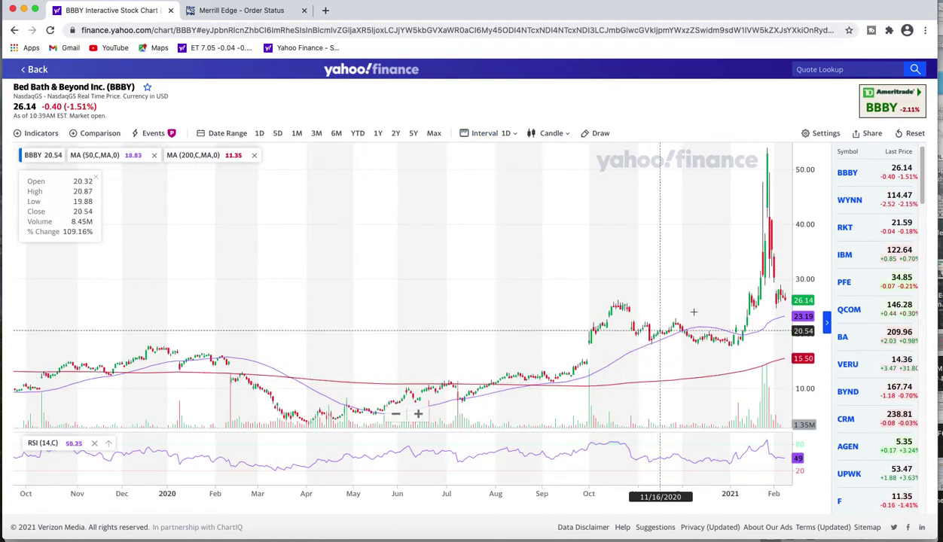
{"action": "scroll", "coordinate": [681, 339], "scroll_direction": "up", "scroll_amount": 10}
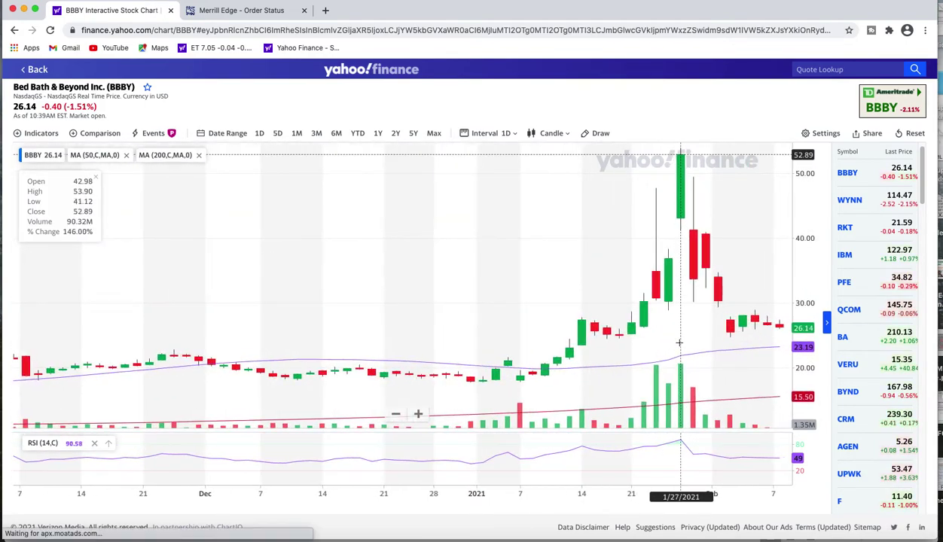
{"action": "scroll", "coordinate": [682, 343], "scroll_direction": "up", "scroll_amount": 5}
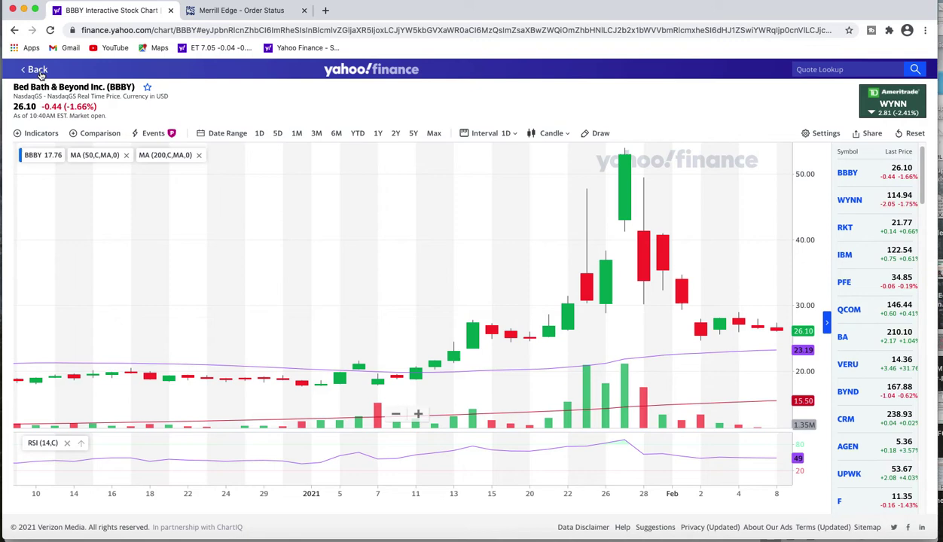
Check the Yahoo Finance home page and return to the BBBY quote summary
{"action": "left_click", "coordinate": [312, 47]}
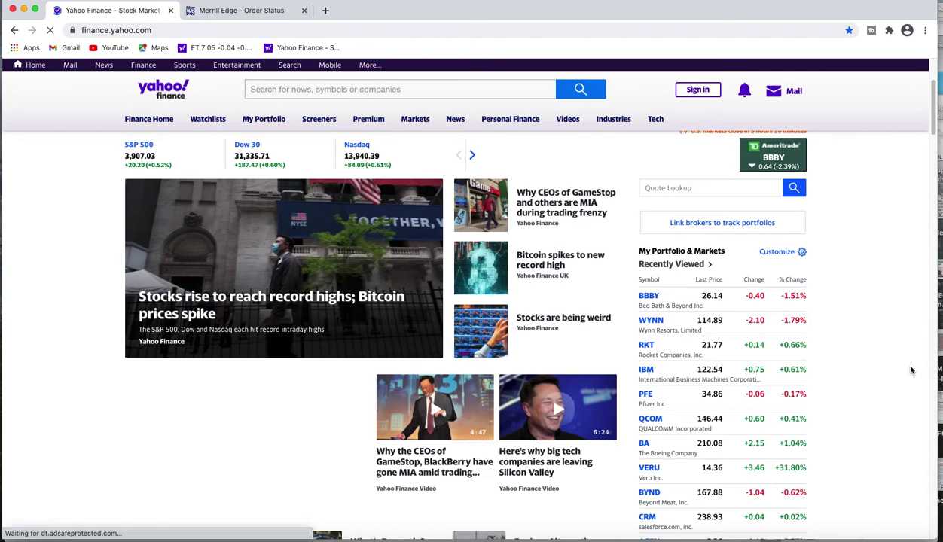
{"action": "key", "text": "super+bracketleft"}
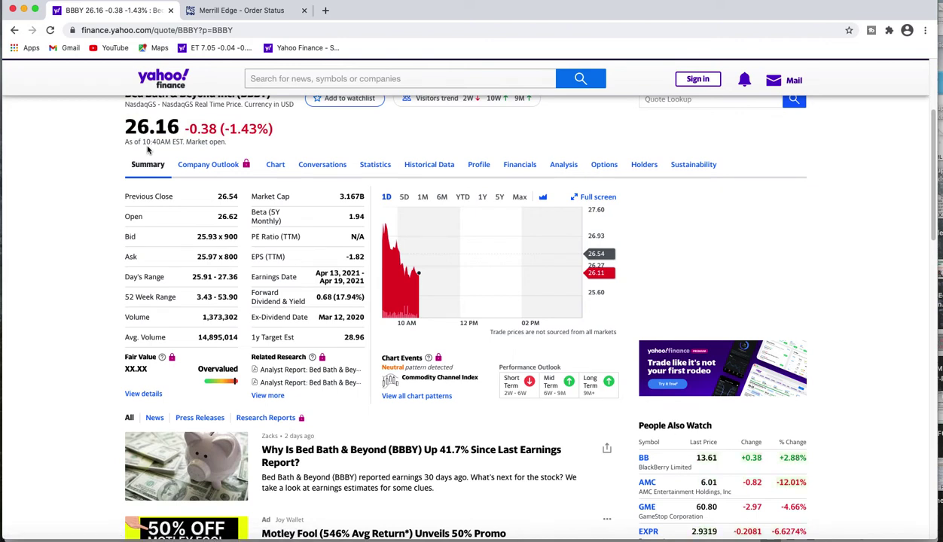
Switch to Merrill Edge and open the account activity to review the BBBY put sale
{"action": "left_click", "coordinate": [257, 12]}
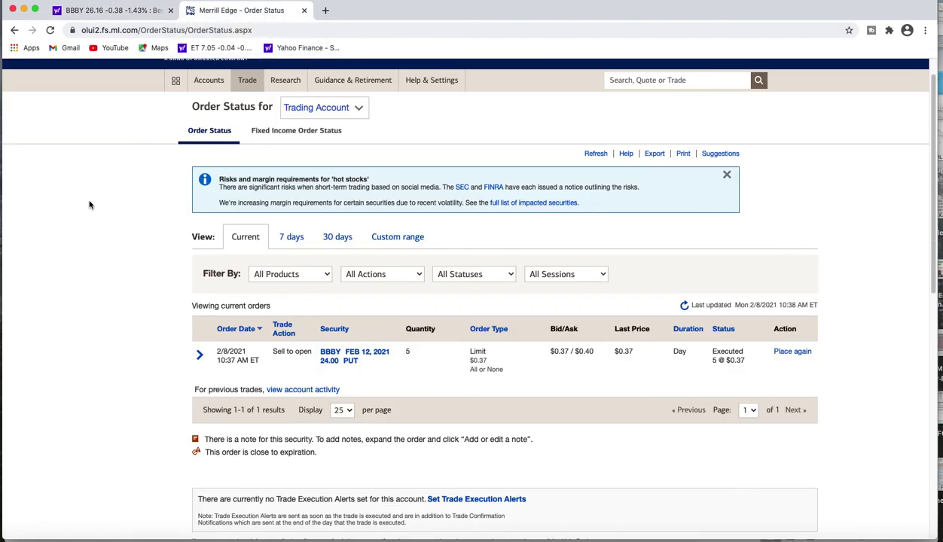
{"action": "left_click", "coordinate": [211, 81]}
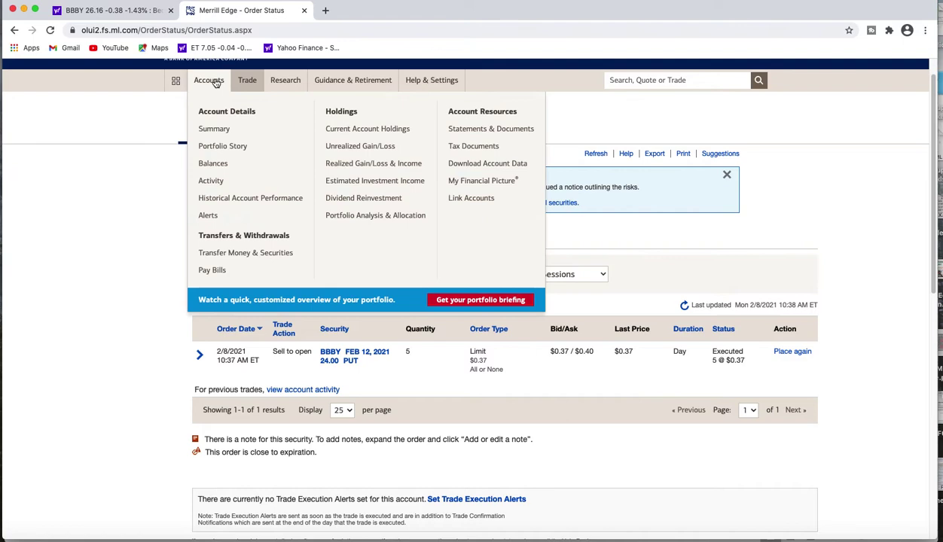
{"action": "left_click", "coordinate": [205, 180]}
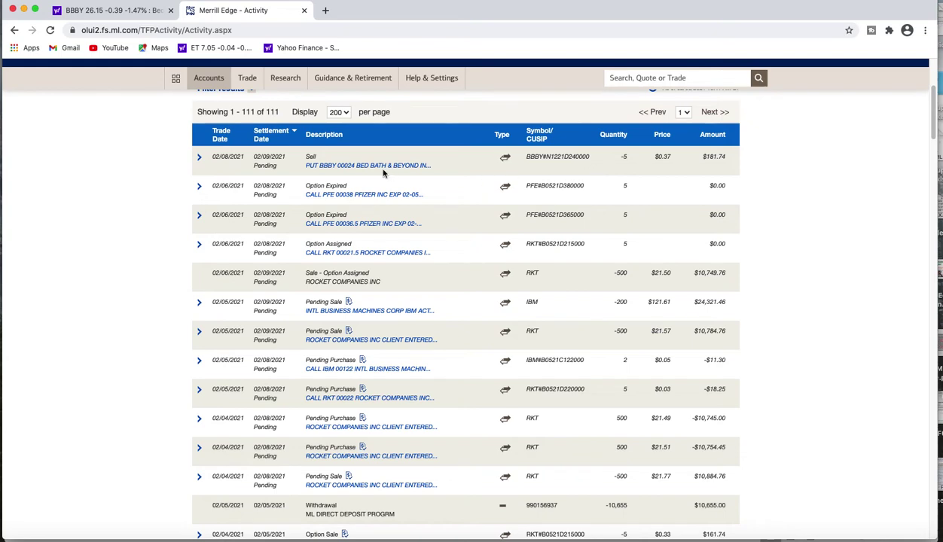
Switch to the MillionDollarTracker workbook in Excel and review the 2/8/21 BBBY put entry in the Tracker sheet
{"action": "left_click", "coordinate": [24, 10]}
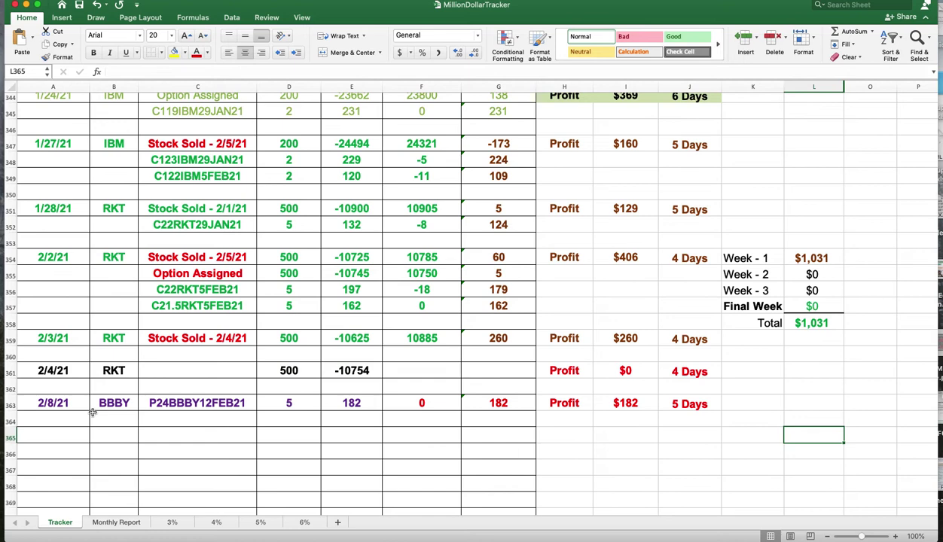
{"action": "left_click_drag", "start_coordinate": [76, 409], "coordinate": [676, 412]}
{"action": "left_click", "coordinate": [628, 425]}
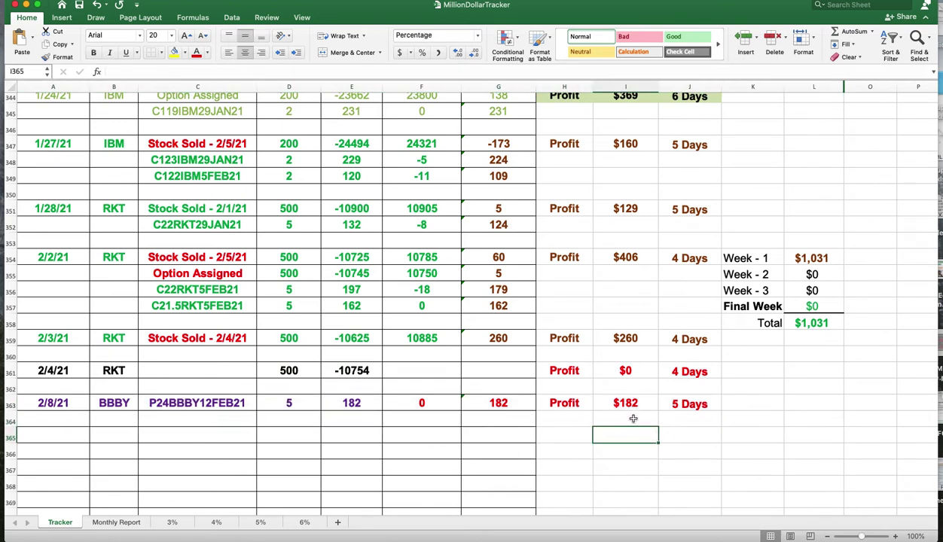
Check the profit figure of the 2/8/21 BBBY put entry in the Tracker sheet
{"action": "left_click", "coordinate": [636, 404]}
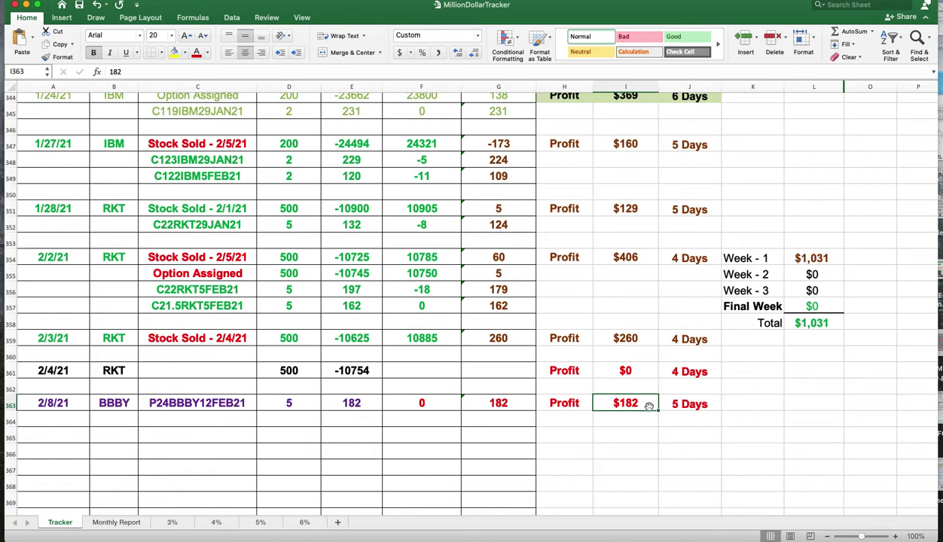
{"action": "left_click", "coordinate": [641, 432]}
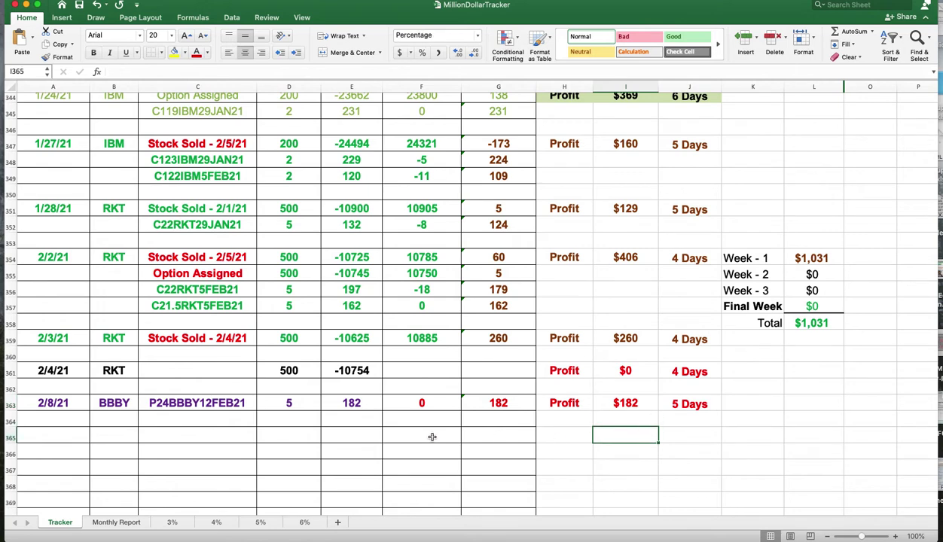
{"action": "left_click", "coordinate": [160, 421]}
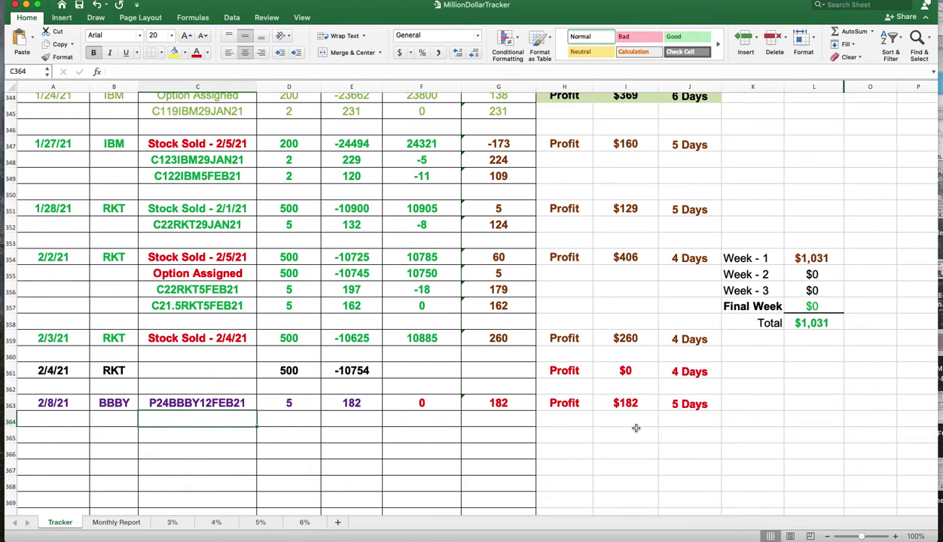
{"action": "left_click", "coordinate": [639, 404]}
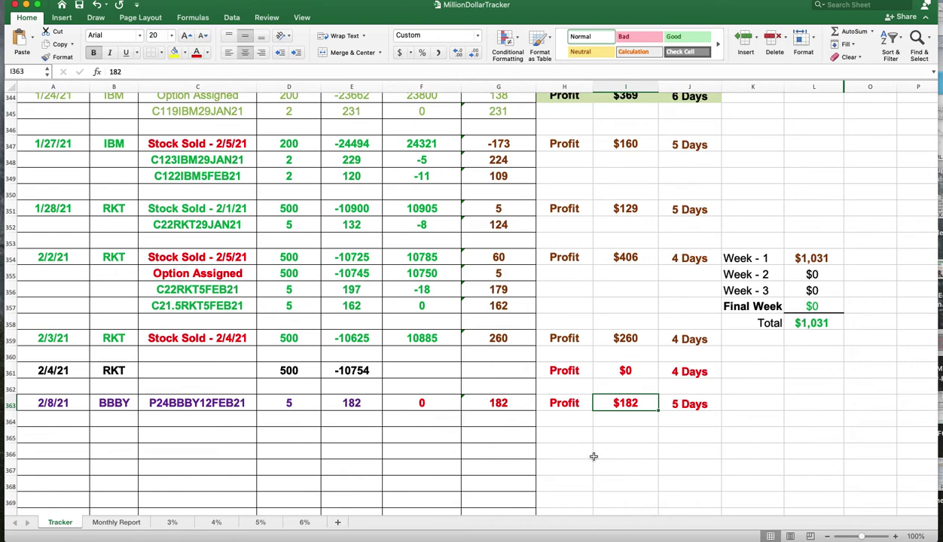
Enter 12000 in H364 and 182 in H365, below the BBBY entry's Profit label, as scratch figures
{"action": "left_click", "coordinate": [578, 421]}
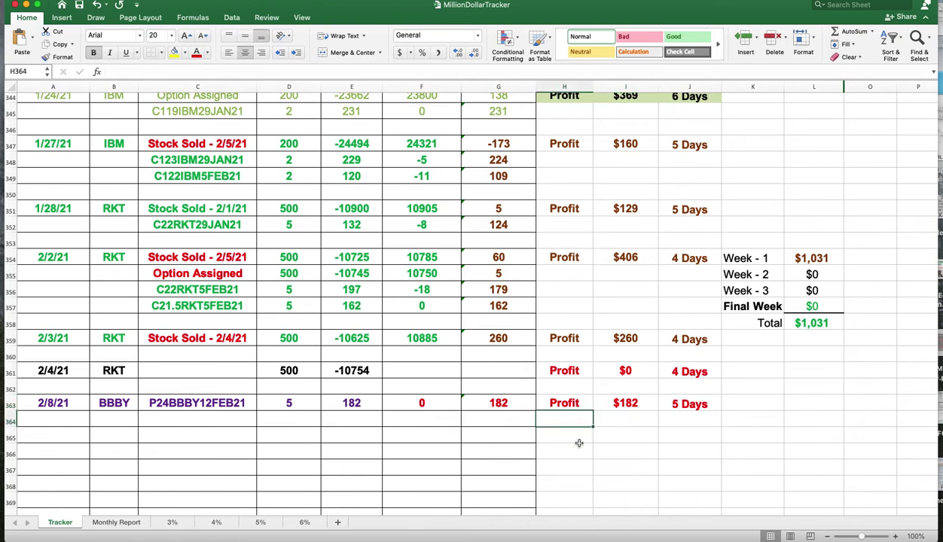
{"action": "type", "text": "12000"}
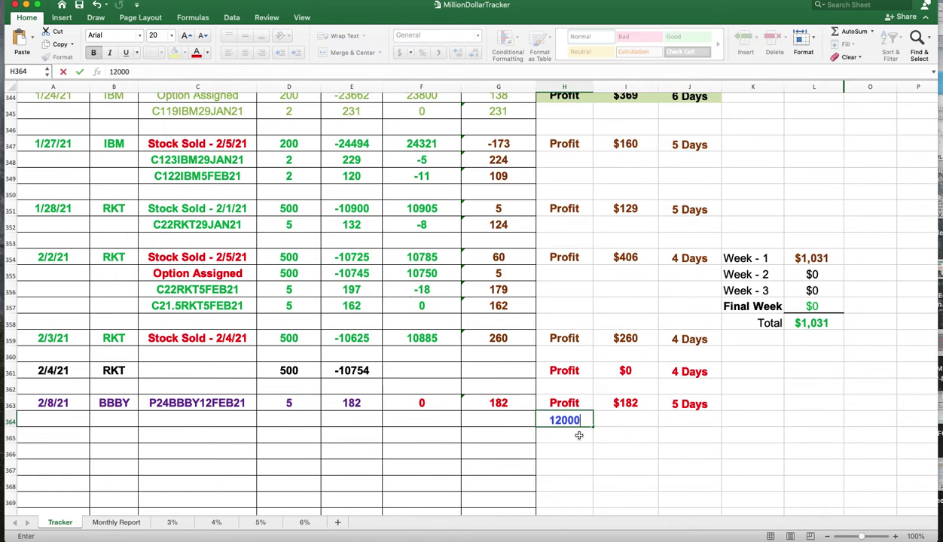
{"action": "key", "text": "Return"}
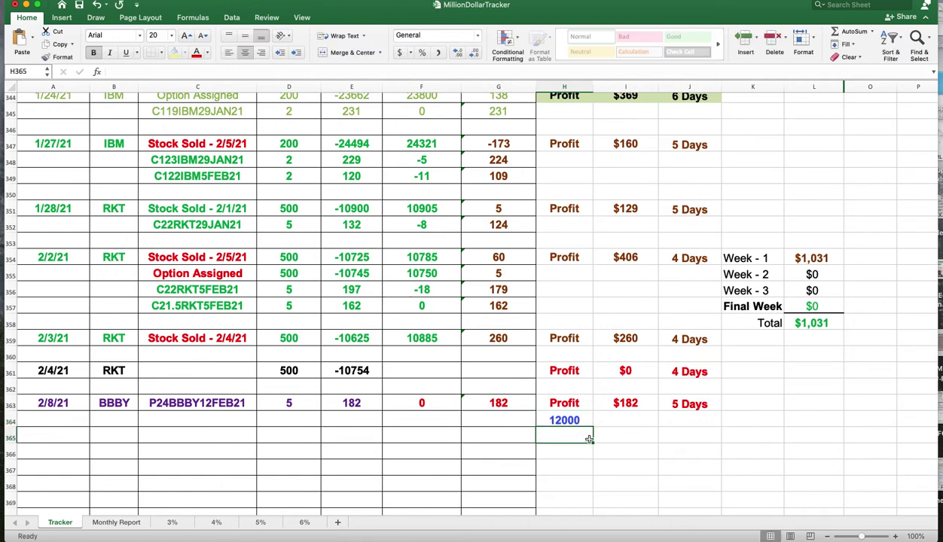
{"action": "type", "text": "1"}
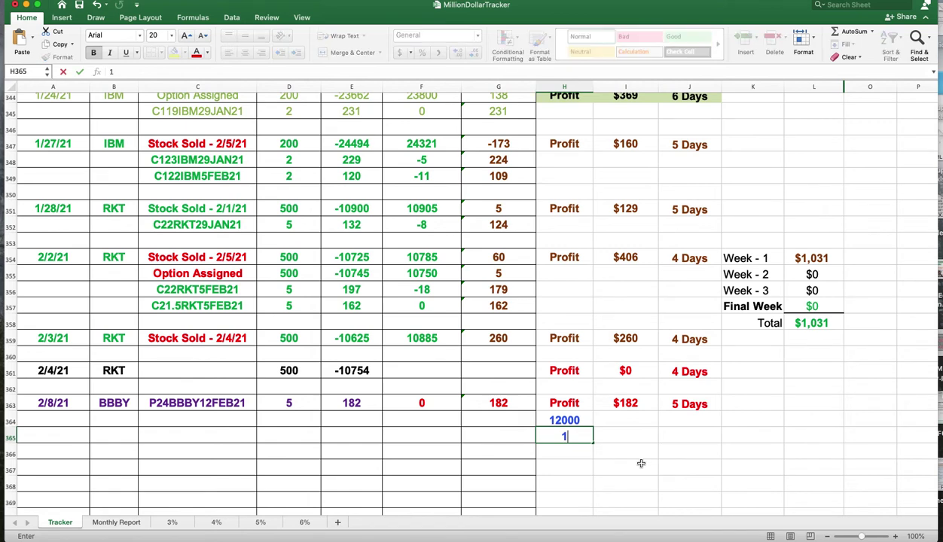
{"action": "type", "text": "82"}
{"action": "key", "text": "Return"}
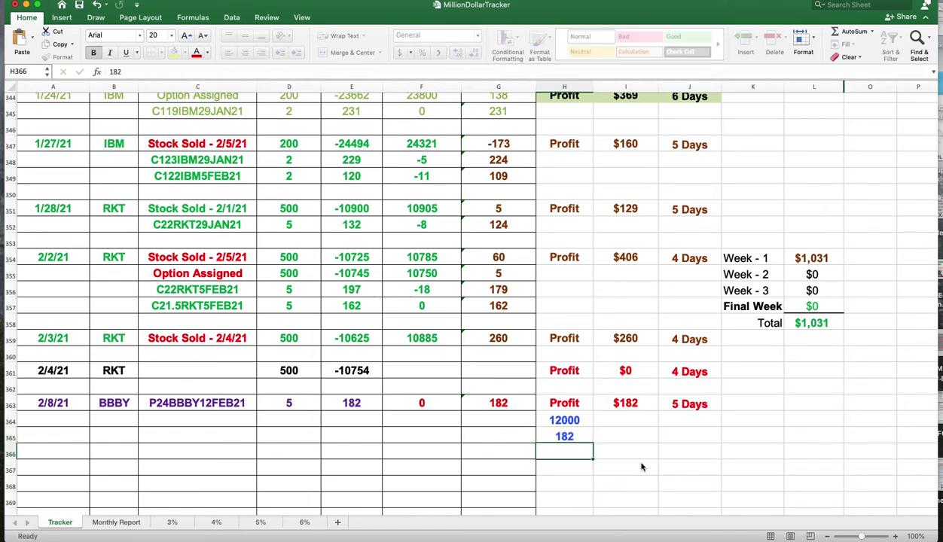
Calculate the BBBY put's return in H367 with the formula =H365/H364
{"action": "left_click", "coordinate": [570, 473]}
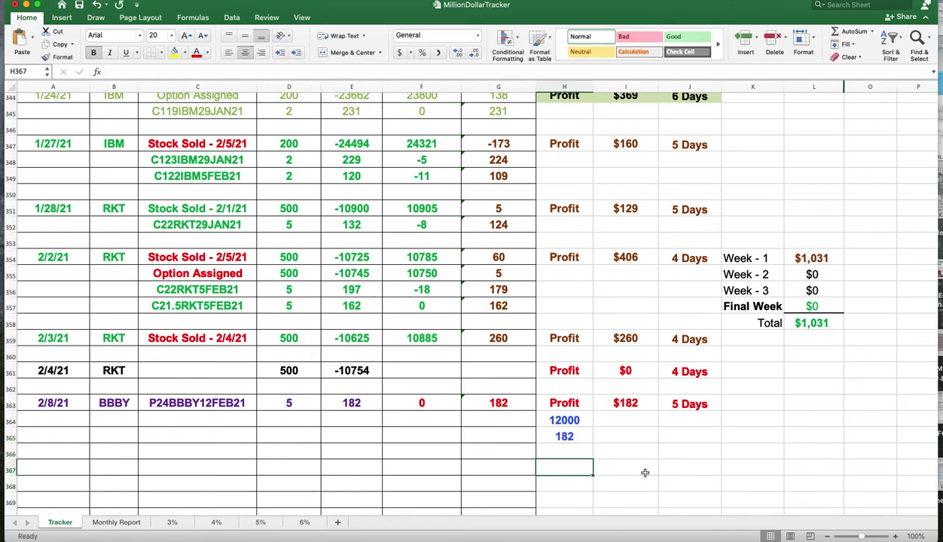
{"action": "type", "text": "="}
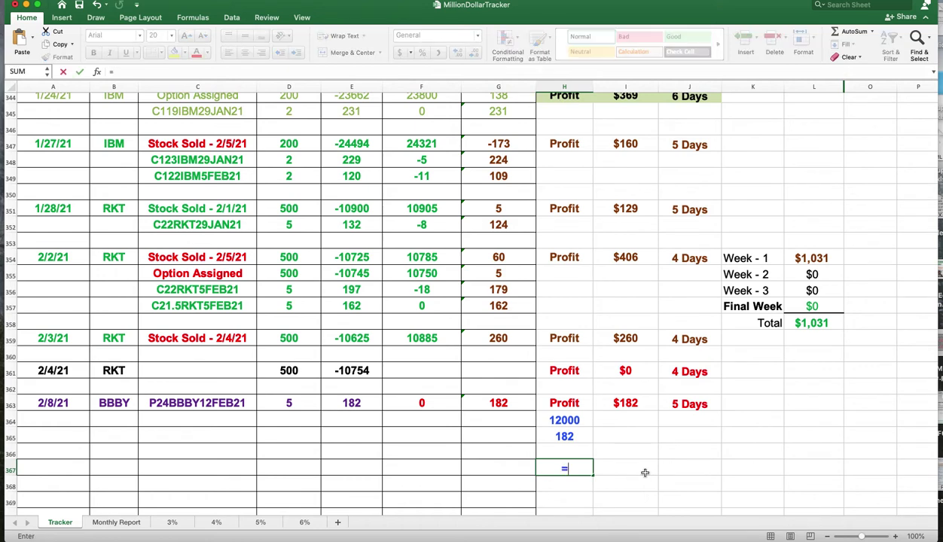
{"action": "left_click", "coordinate": [583, 437]}
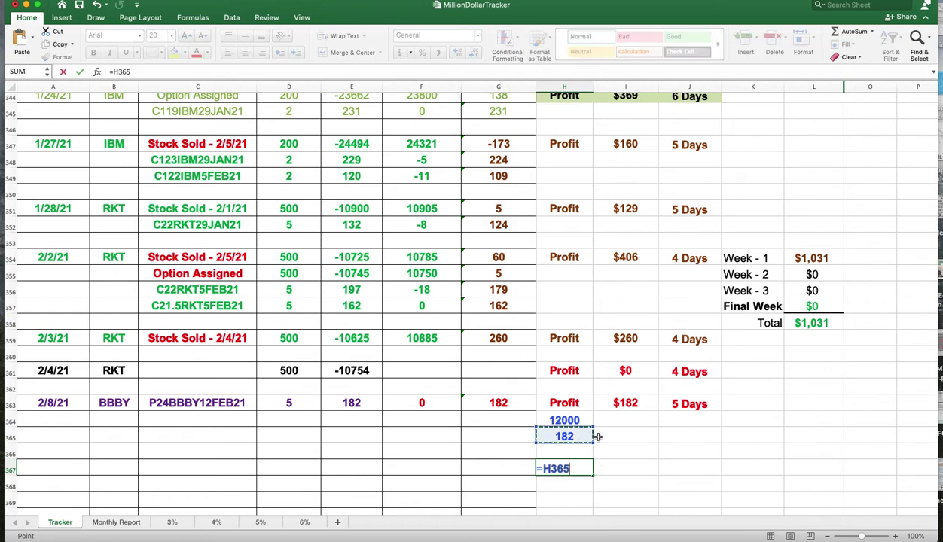
{"action": "type", "text": "/"}
{"action": "left_click", "coordinate": [585, 420]}
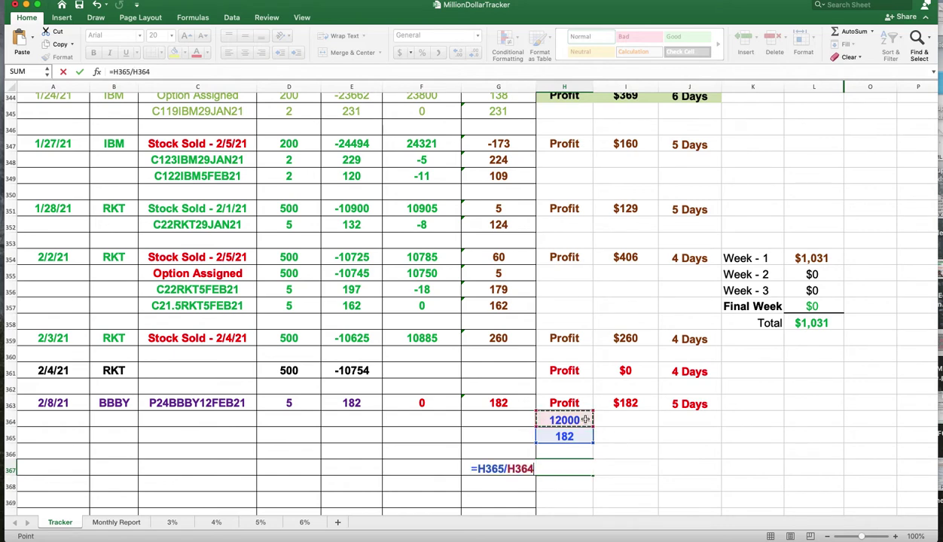
{"action": "key", "text": "Return"}
Record 1.52% in bold dark red in I364 under the BBBY profit and clear the scratch figures from column H
{"action": "left_click", "coordinate": [628, 420]}
{"action": "type", "text": "1.52"}
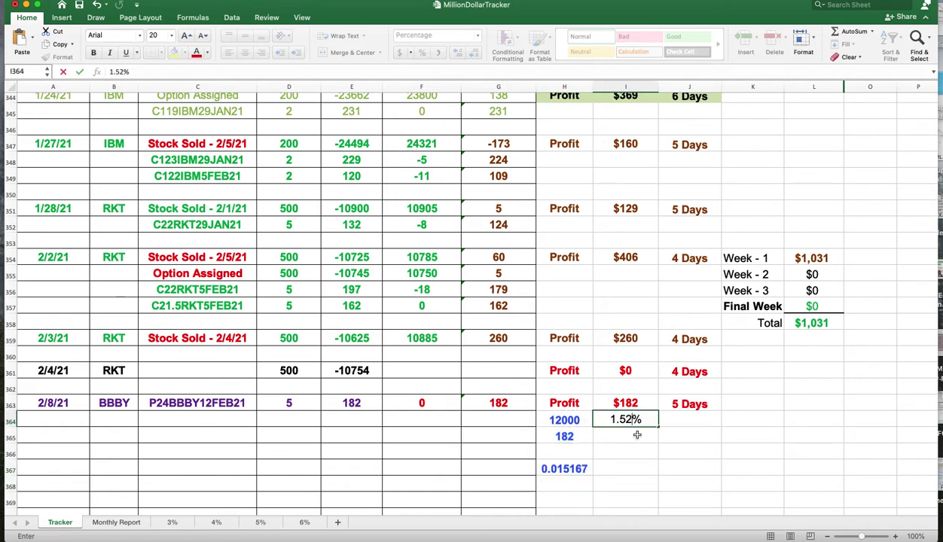
{"action": "key", "text": "Return"}
{"action": "left_click", "coordinate": [615, 451]}
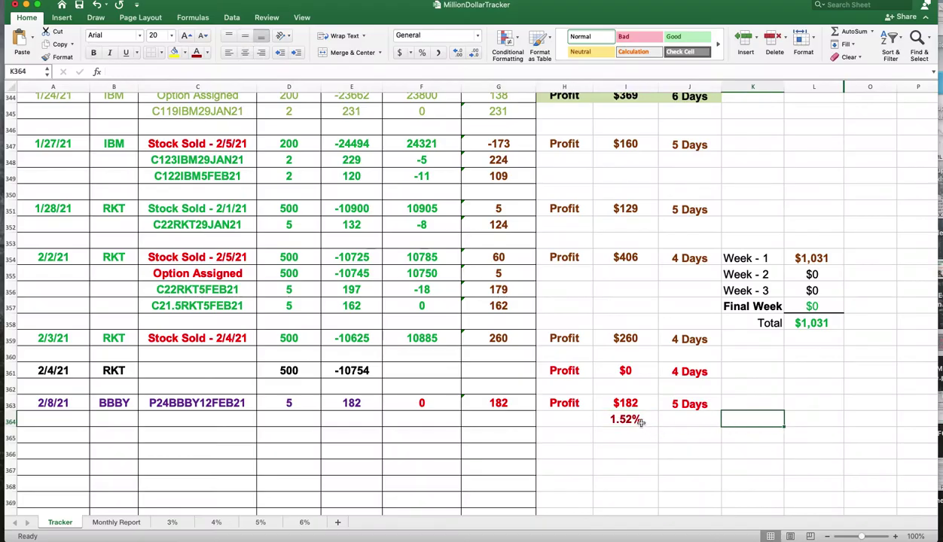
{"action": "key", "text": "Left"}
{"action": "key", "text": "Left"}
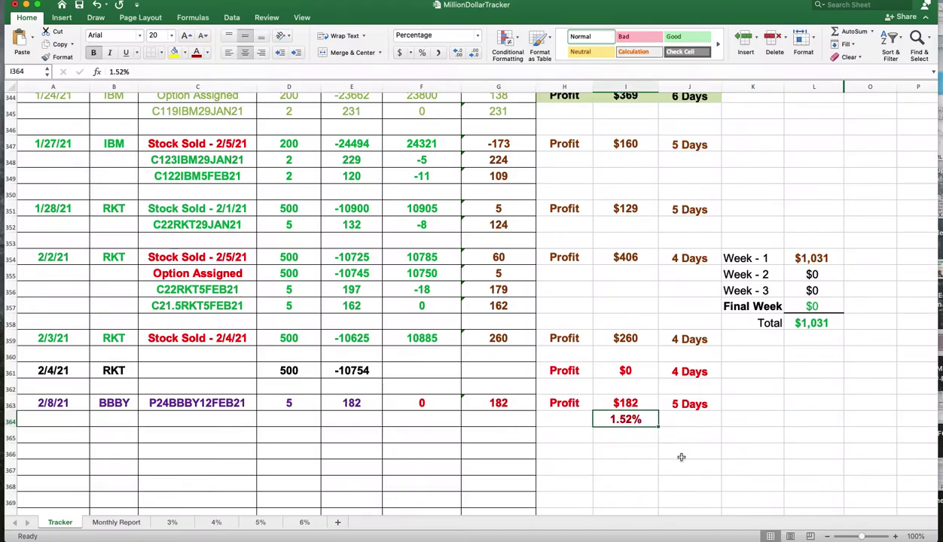
Compare the BBBY entry's percentage return with its holding period in days
{"action": "left_click", "coordinate": [712, 404]}
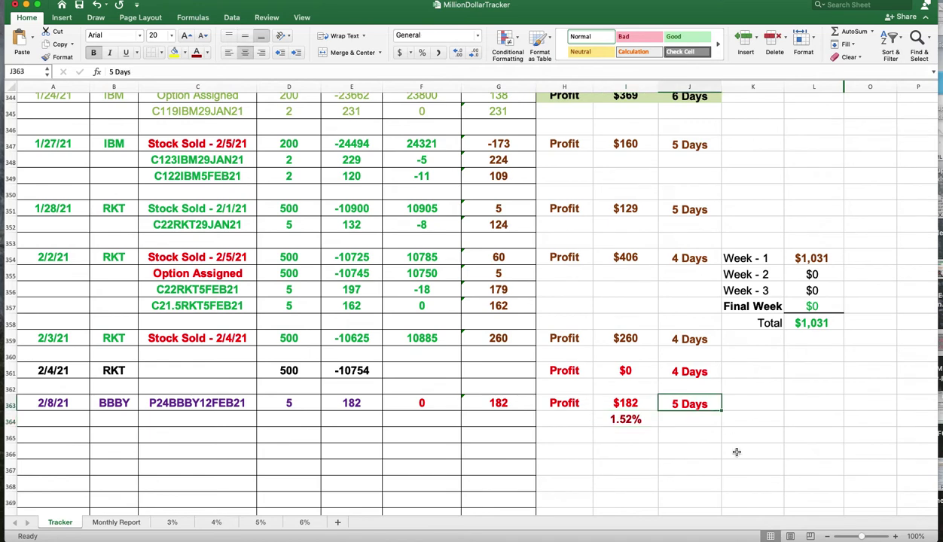
{"action": "left_click", "coordinate": [631, 417]}
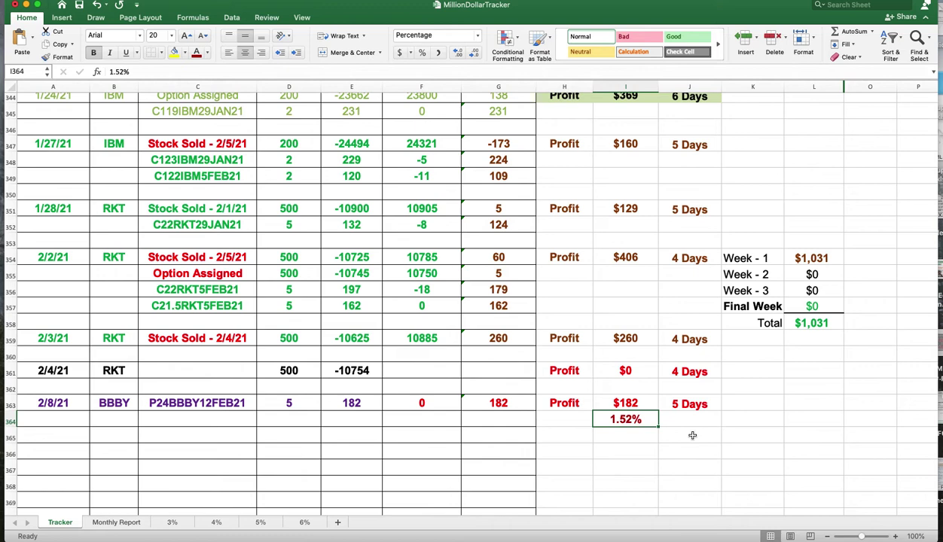
{"action": "left_click", "coordinate": [679, 403]}
{"action": "left_click", "coordinate": [636, 422]}
{"action": "left_click", "coordinate": [691, 405]}
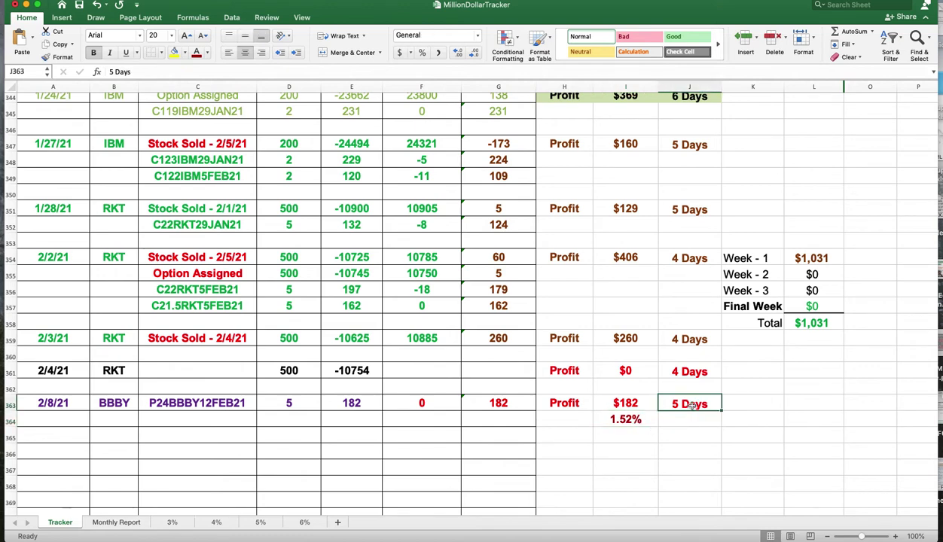
{"action": "left_click", "coordinate": [698, 430]}
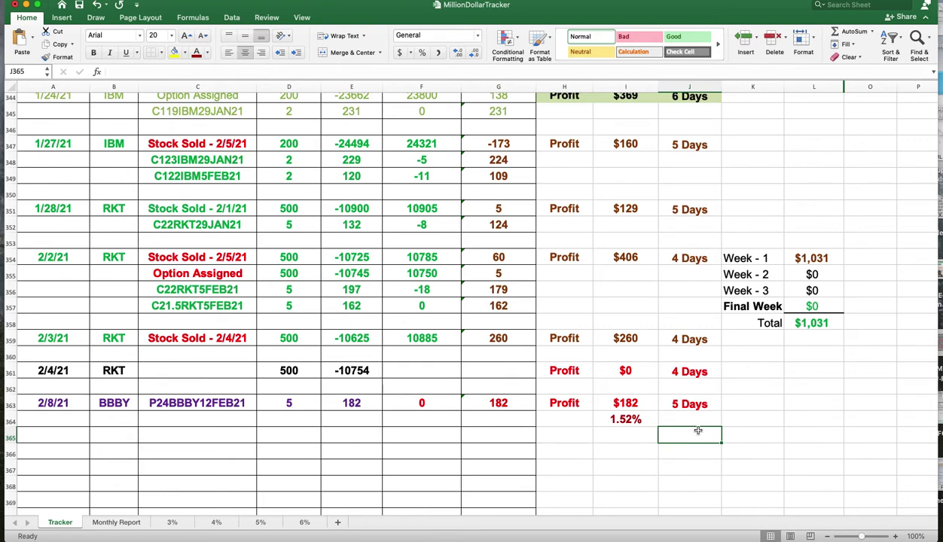
Switch to Yahoo Finance in the browser and reload the BBBY quote page to check the current price summary
{"action": "key", "text": "super+Tab"}
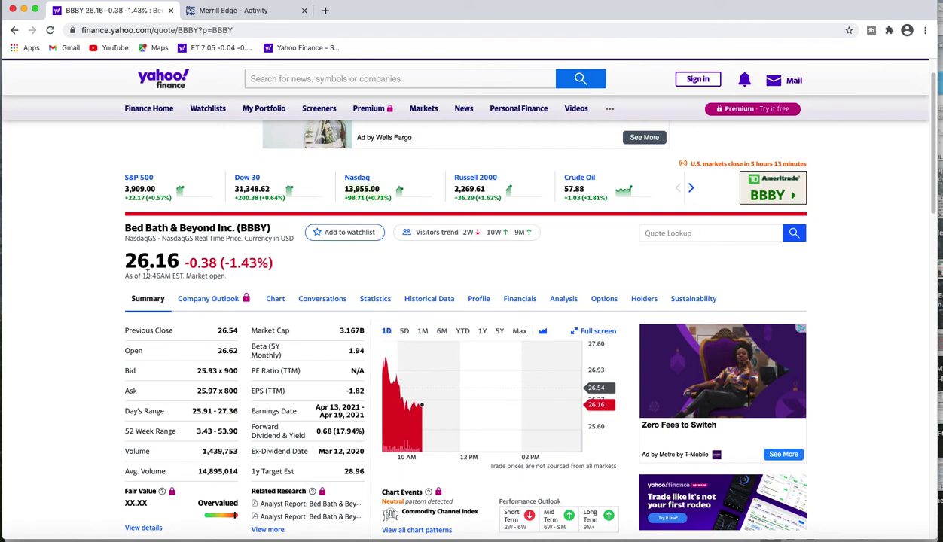
{"action": "left_click", "coordinate": [280, 29]}
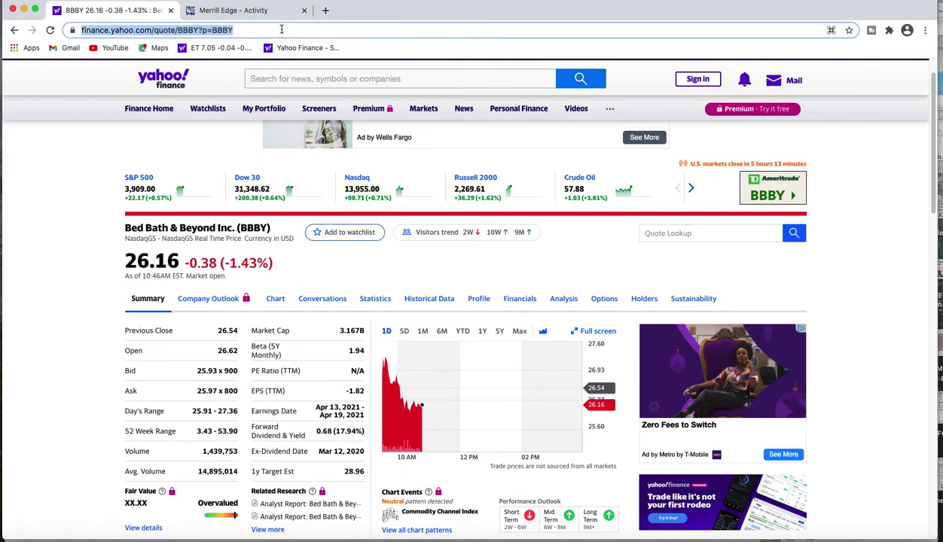
{"action": "key", "text": "Return"}
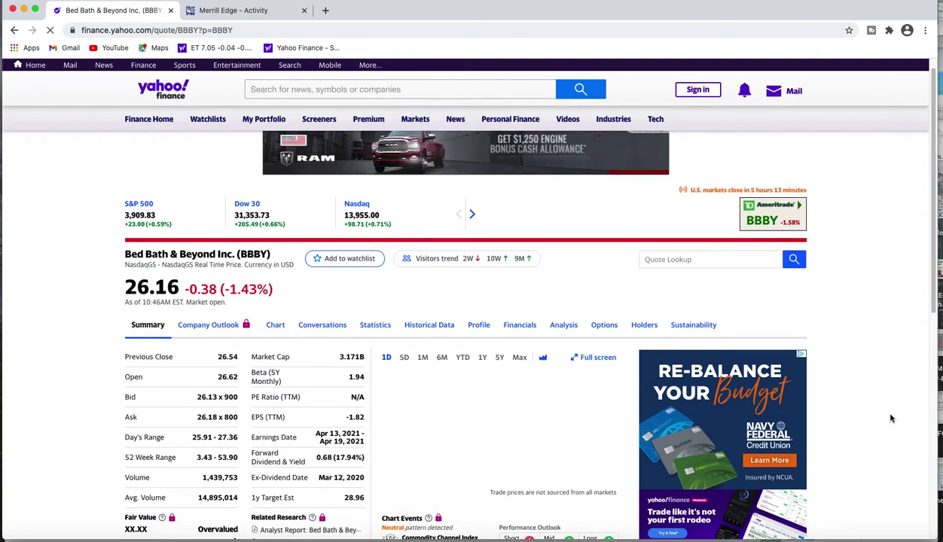
{"action": "scroll", "coordinate": [891, 418], "scroll_direction": "down", "scroll_amount": 2}
{"action": "scroll", "coordinate": [890, 419], "scroll_direction": "down", "scroll_amount": 2}
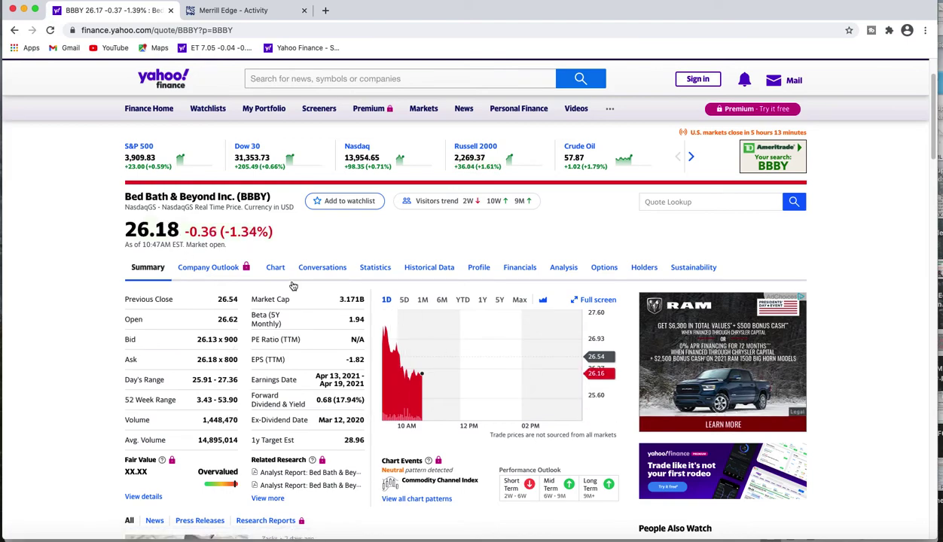
Browse the BBBY news list and open the article "Bed Bath & Beyond (BBBY) Concludes $225M Share Repurchase Plan"
{"action": "scroll", "coordinate": [263, 354], "scroll_direction": "down", "scroll_amount": 5}
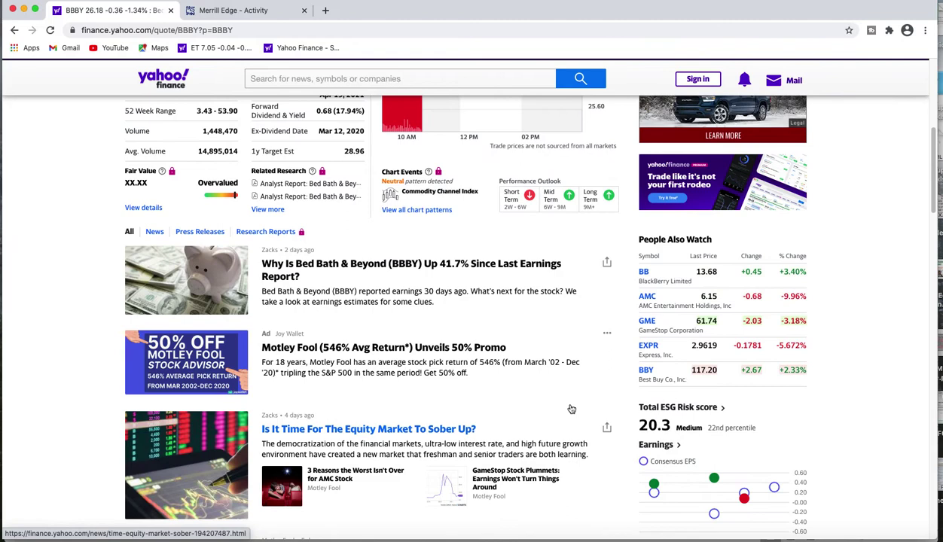
{"action": "scroll", "coordinate": [565, 412], "scroll_direction": "down", "scroll_amount": 1}
{"action": "scroll", "coordinate": [564, 413], "scroll_direction": "down", "scroll_amount": 1}
{"action": "left_click", "coordinate": [564, 415]}
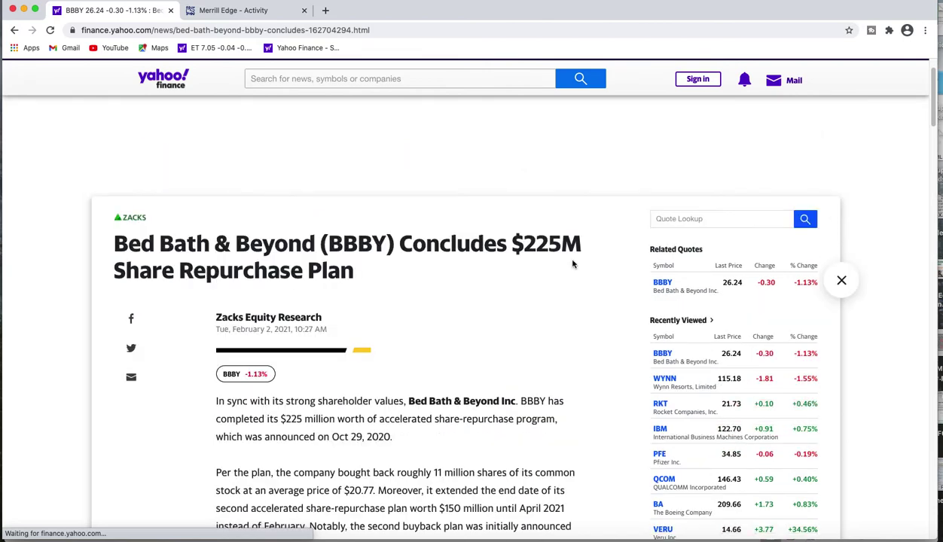
Read the Zacks article on the BBBY share repurchase plan through to its end and return to its headline
{"action": "scroll", "coordinate": [572, 264], "scroll_direction": "down", "scroll_amount": 5}
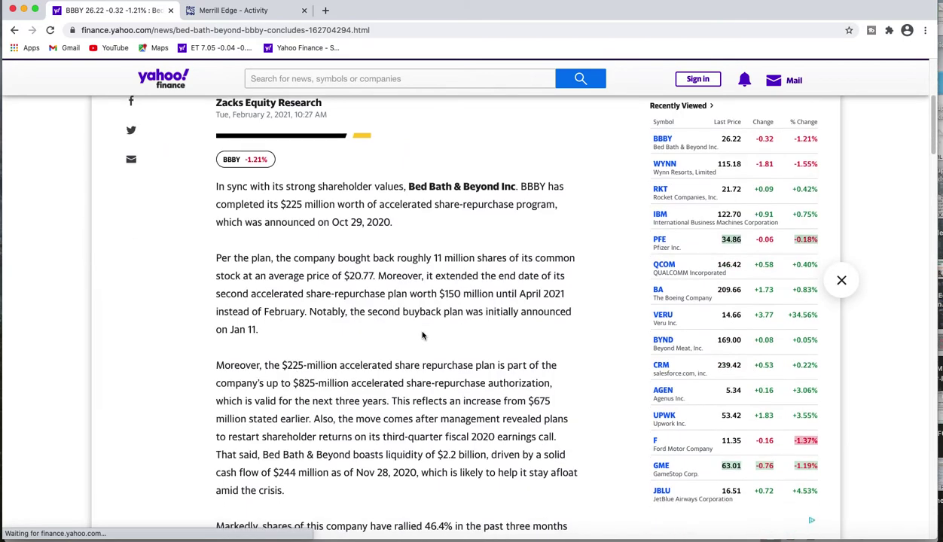
{"action": "scroll", "coordinate": [422, 336], "scroll_direction": "down", "scroll_amount": 6}
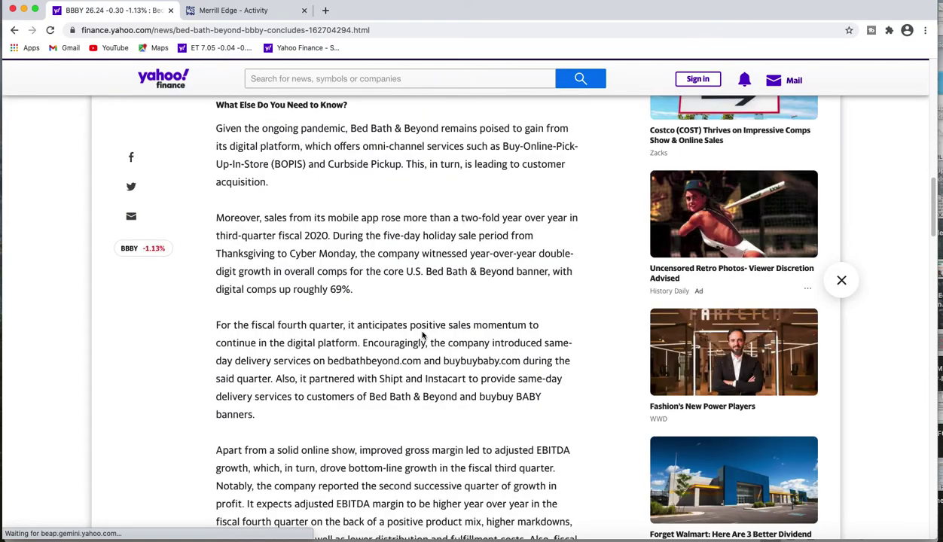
{"action": "scroll", "coordinate": [423, 336], "scroll_direction": "down", "scroll_amount": 10}
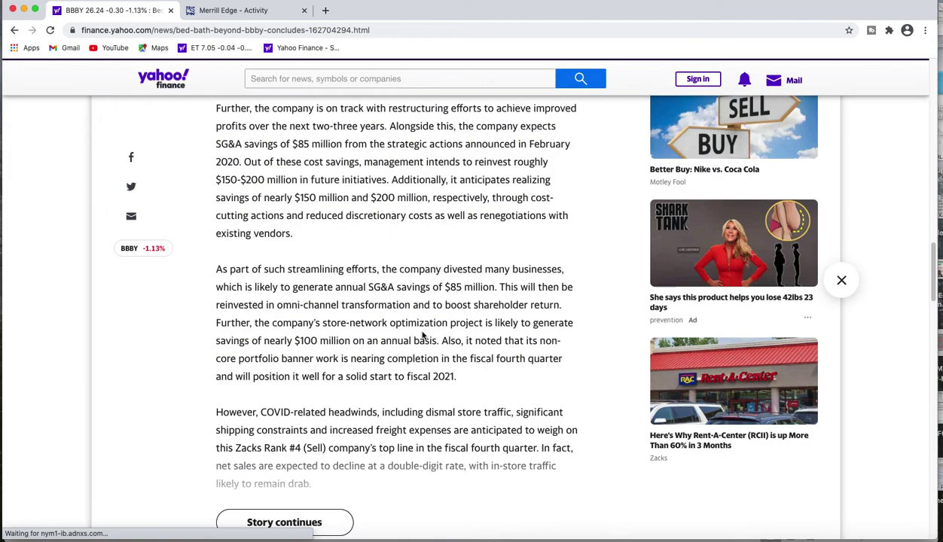
{"action": "scroll", "coordinate": [422, 336], "scroll_direction": "up", "scroll_amount": 5}
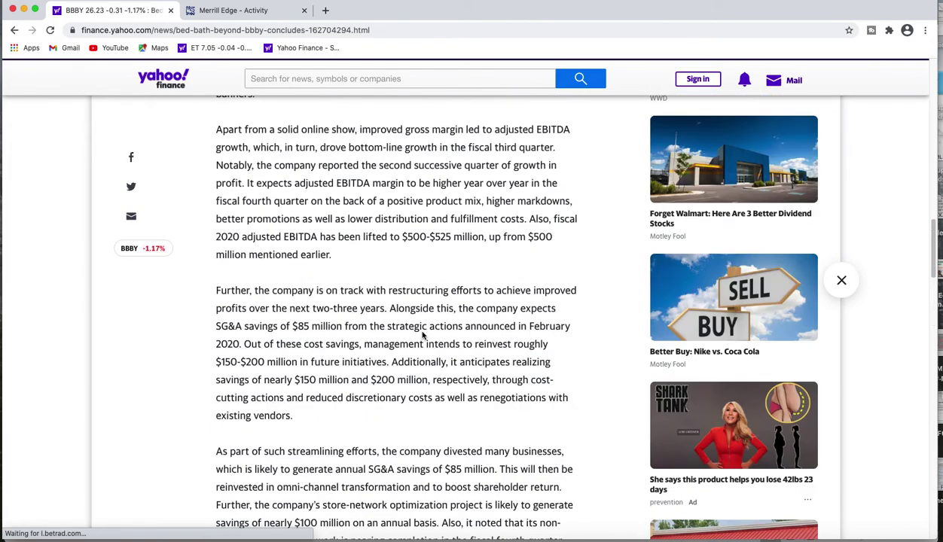
{"action": "scroll", "coordinate": [422, 336], "scroll_direction": "up", "scroll_amount": 3}
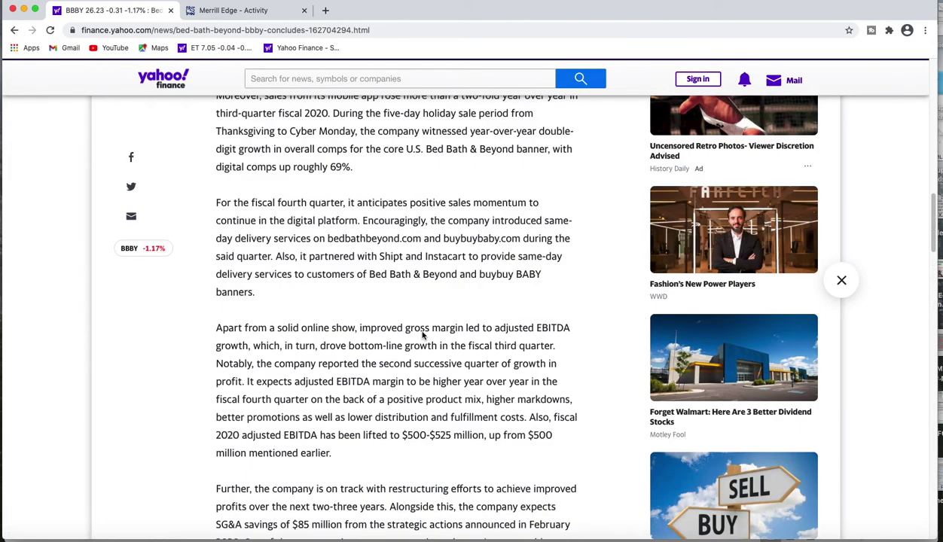
{"action": "scroll", "coordinate": [422, 336], "scroll_direction": "up", "scroll_amount": 2}
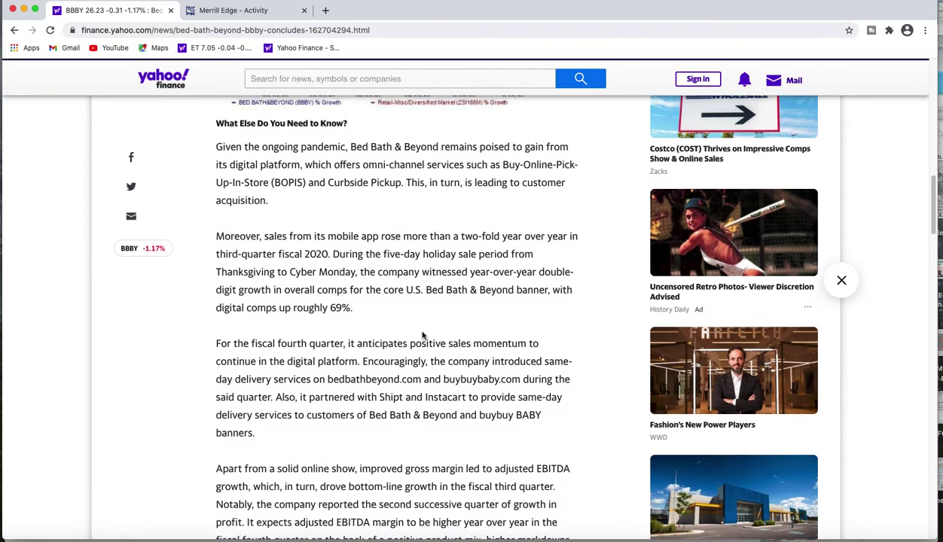
{"action": "scroll", "coordinate": [423, 335], "scroll_direction": "up", "scroll_amount": 6}
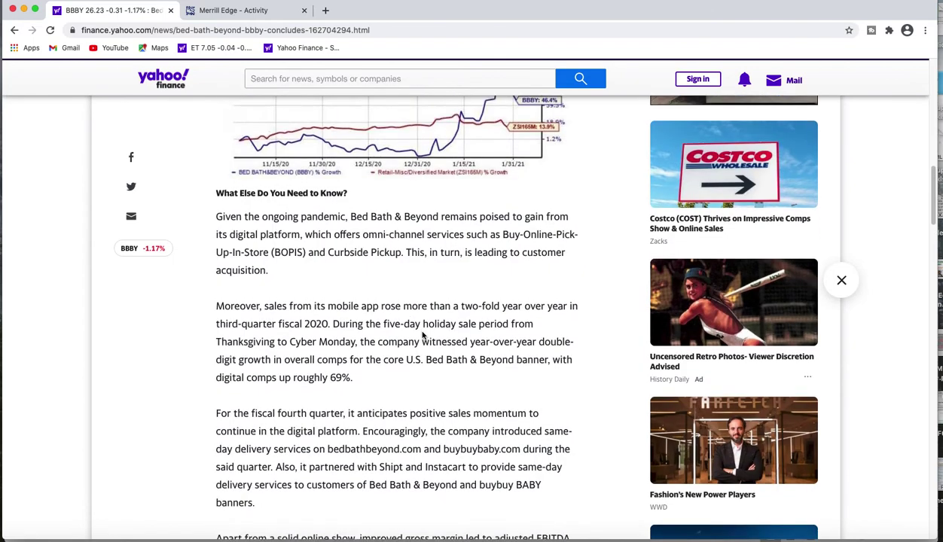
{"action": "scroll", "coordinate": [423, 335], "scroll_direction": "up", "scroll_amount": 3}
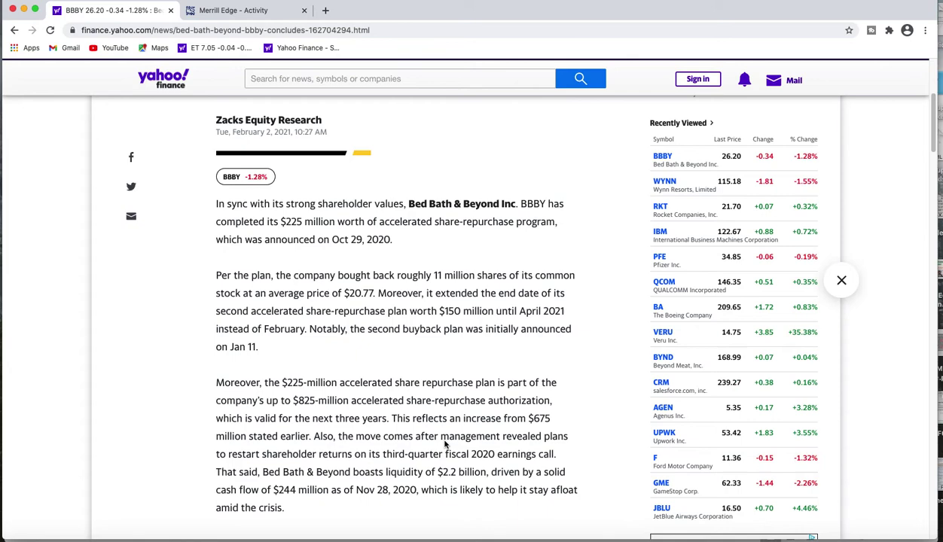
{"action": "scroll", "coordinate": [444, 441], "scroll_direction": "up", "scroll_amount": 3}
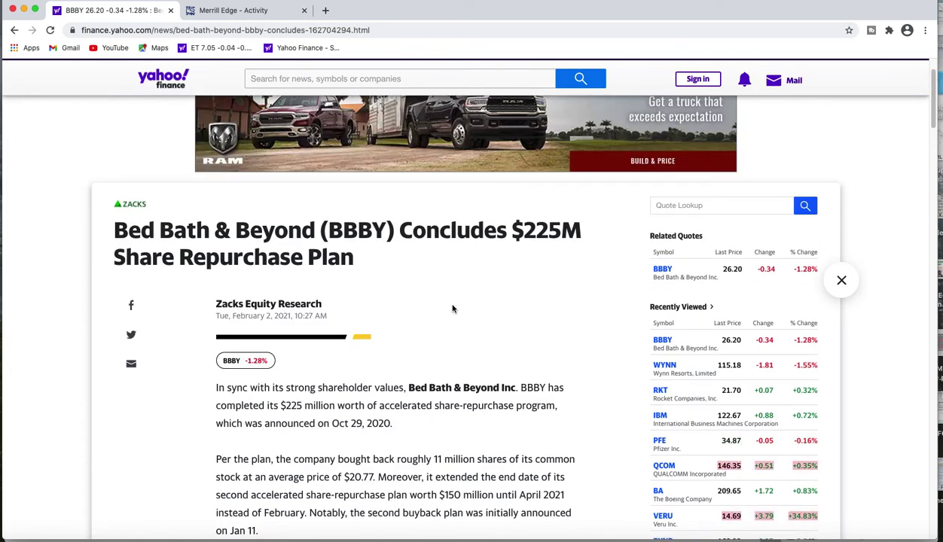
Leave the Zacks article and read the PR Newswire release on BBBY's completed $225 Million Accelerated Share Repurchase Program through the CEO's statement
{"action": "left_click", "coordinate": [840, 280]}
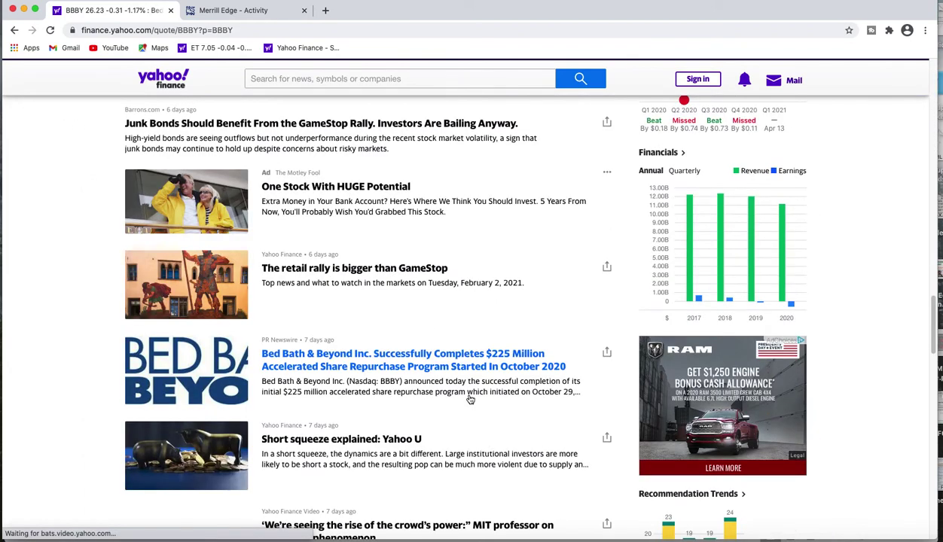
{"action": "left_click", "coordinate": [472, 368]}
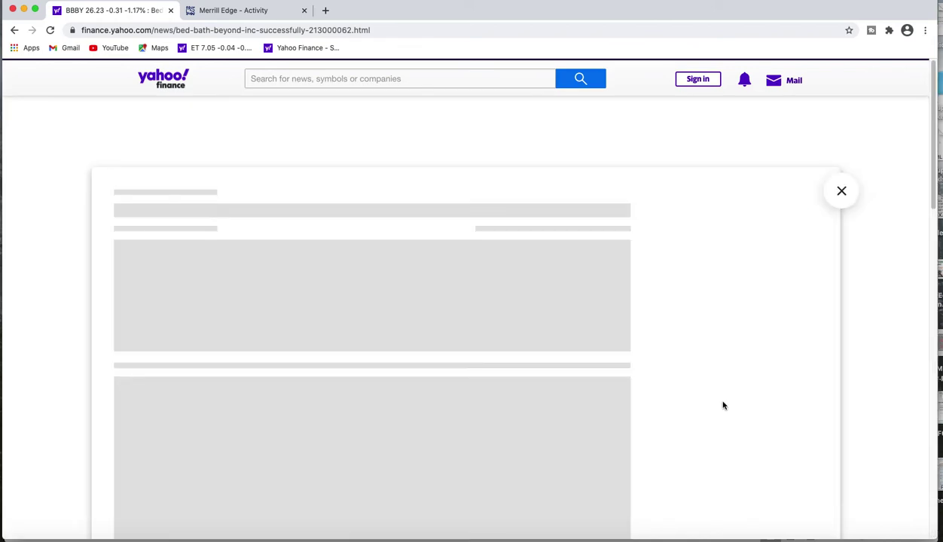
{"action": "scroll", "coordinate": [715, 407], "scroll_direction": "down", "scroll_amount": 3}
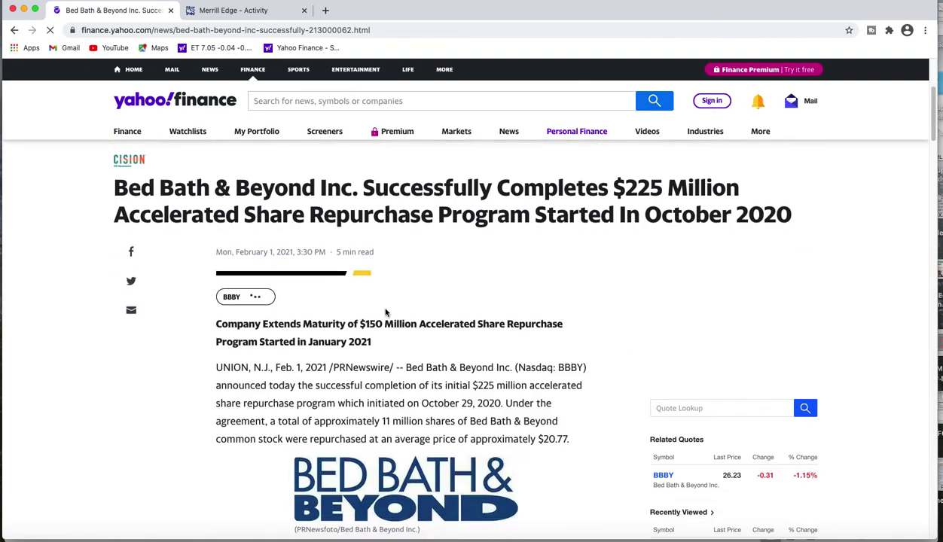
{"action": "scroll", "coordinate": [385, 312], "scroll_direction": "down", "scroll_amount": 2}
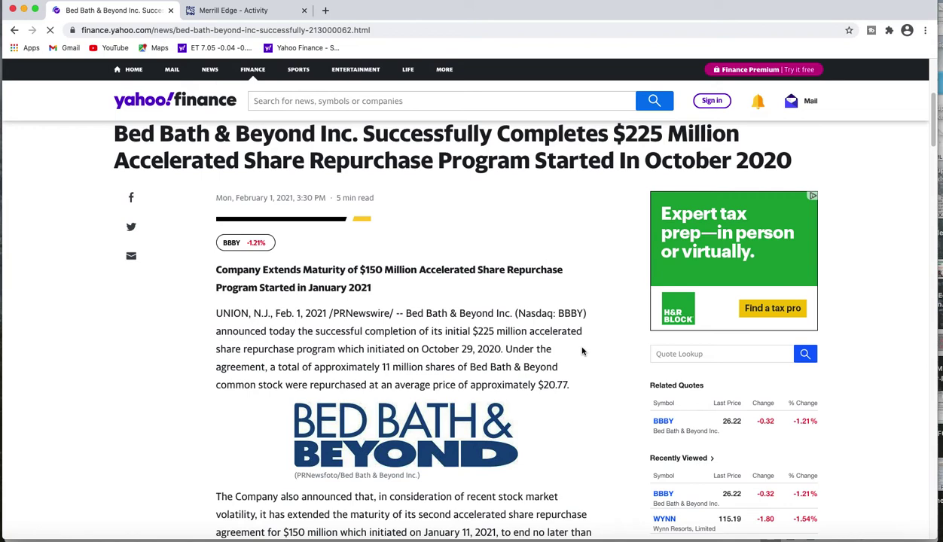
{"action": "scroll", "coordinate": [582, 351], "scroll_direction": "down", "scroll_amount": 4}
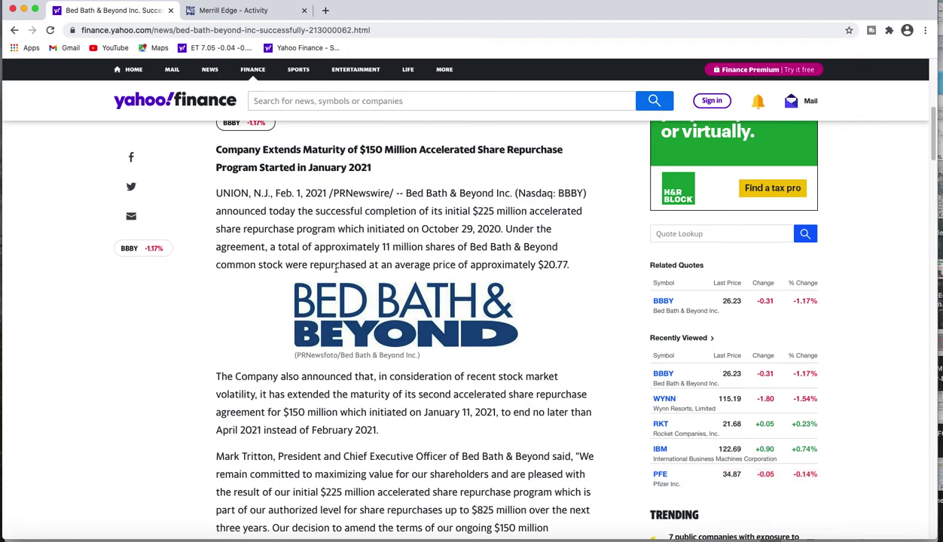
{"action": "scroll", "coordinate": [334, 272], "scroll_direction": "down", "scroll_amount": 1}
{"action": "scroll", "coordinate": [484, 393], "scroll_direction": "down", "scroll_amount": 2}
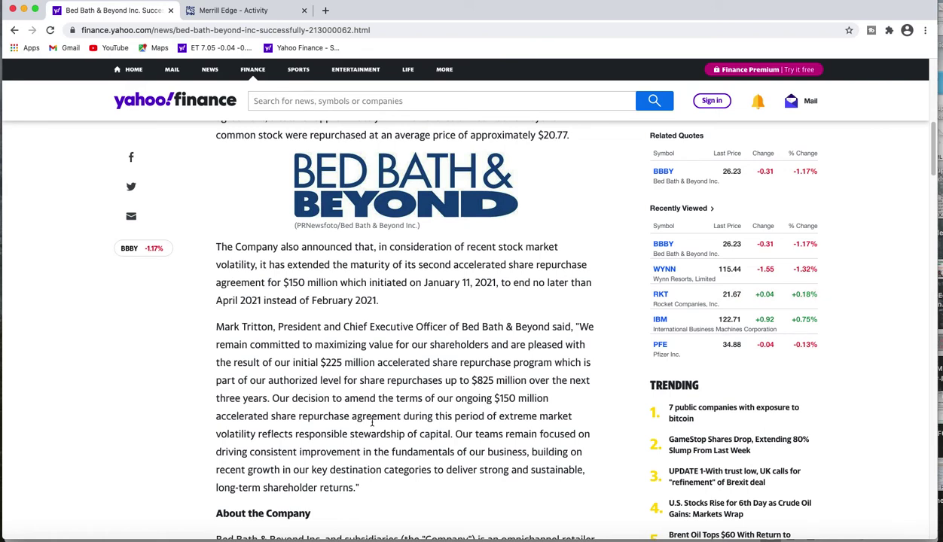
Read the Motley Fool article "Analyst: Bed Bath & Beyond Has a 32% Downside as COVID-19 'Nesting' Tapers Off" and return to the BBBY news list
{"action": "scroll", "coordinate": [532, 324], "scroll_direction": "down", "scroll_amount": 15}
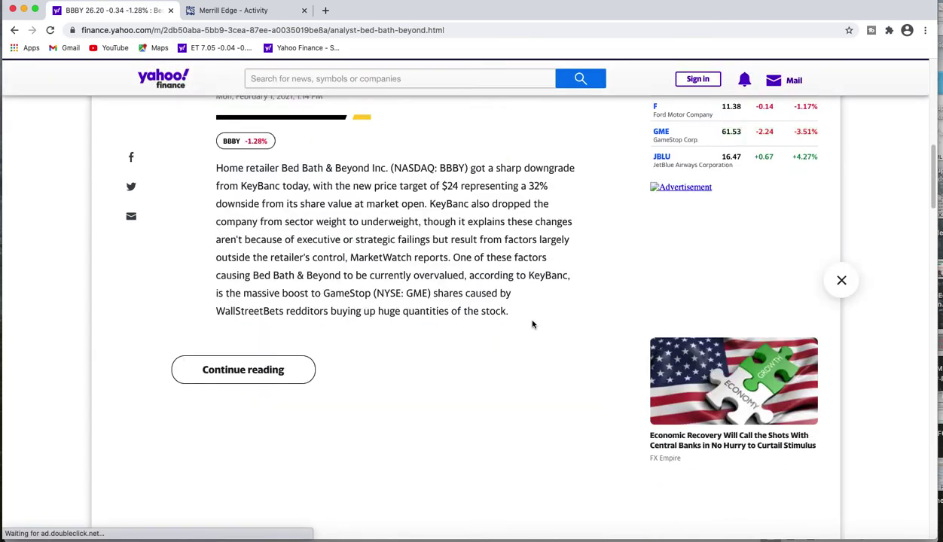
{"action": "scroll", "coordinate": [532, 324], "scroll_direction": "up", "scroll_amount": 3}
{"action": "scroll", "coordinate": [472, 348], "scroll_direction": "down", "scroll_amount": 2}
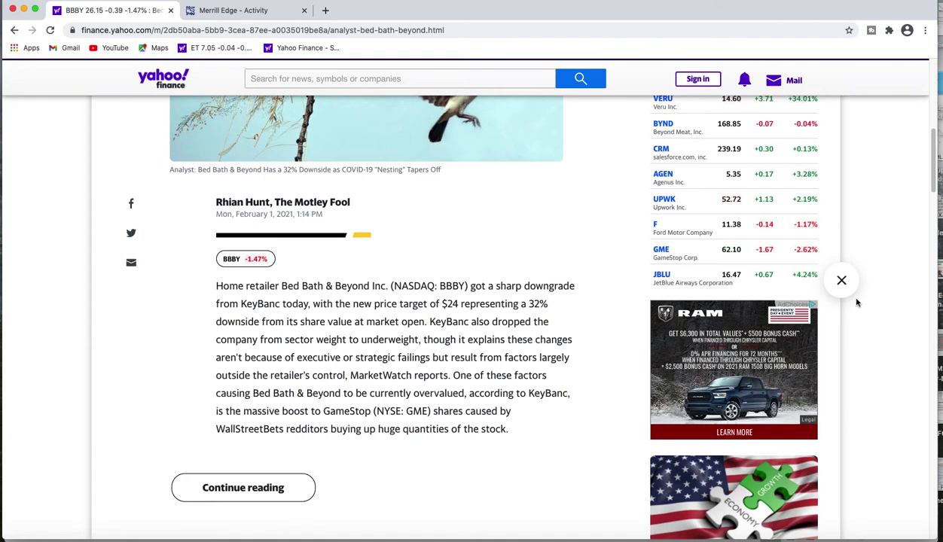
{"action": "left_click", "coordinate": [842, 282]}
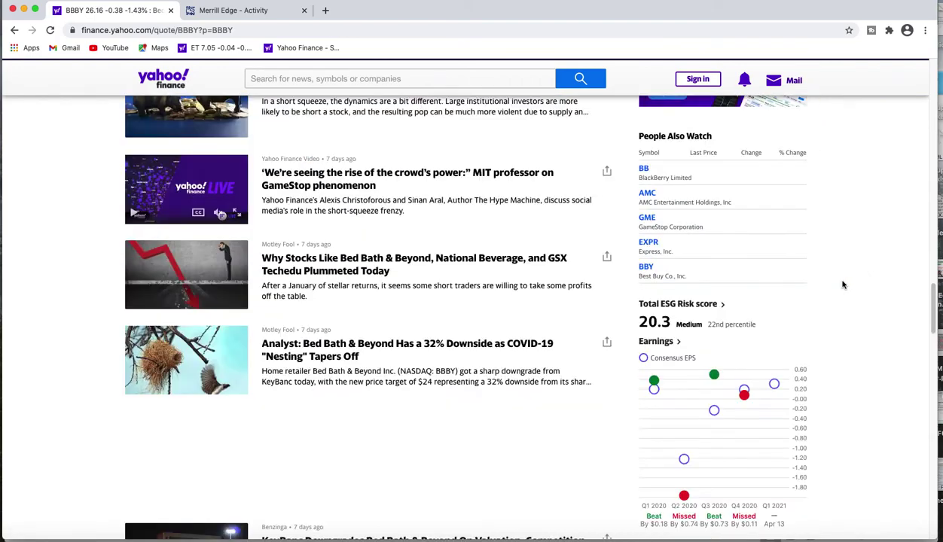
Skim the remaining BBBY headlines down the news list and open BBBY's full-screen price chart from the quote summary
{"action": "scroll", "coordinate": [560, 383], "scroll_direction": "down", "scroll_amount": 15}
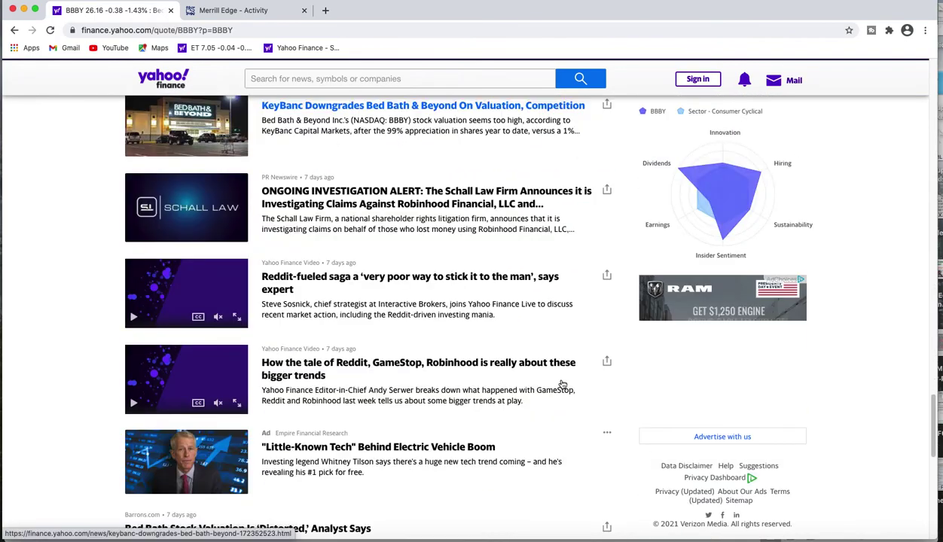
{"action": "scroll", "coordinate": [562, 384], "scroll_direction": "down", "scroll_amount": 3}
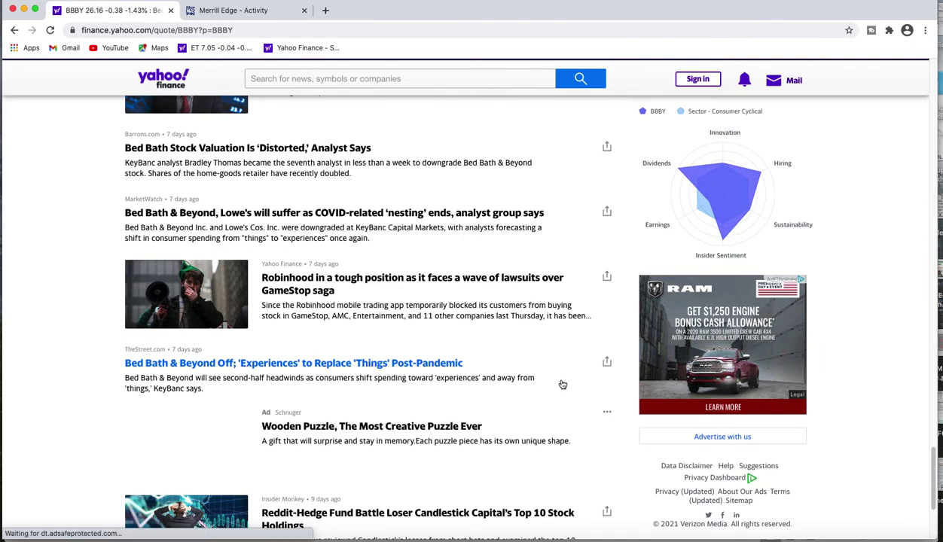
{"action": "scroll", "coordinate": [561, 383], "scroll_direction": "up", "scroll_amount": 20}
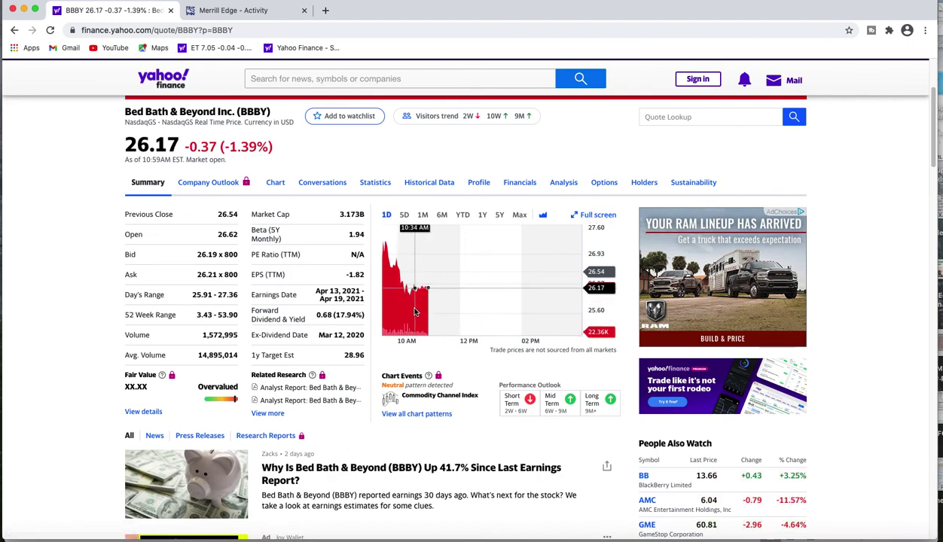
{"action": "left_click", "coordinate": [598, 217]}
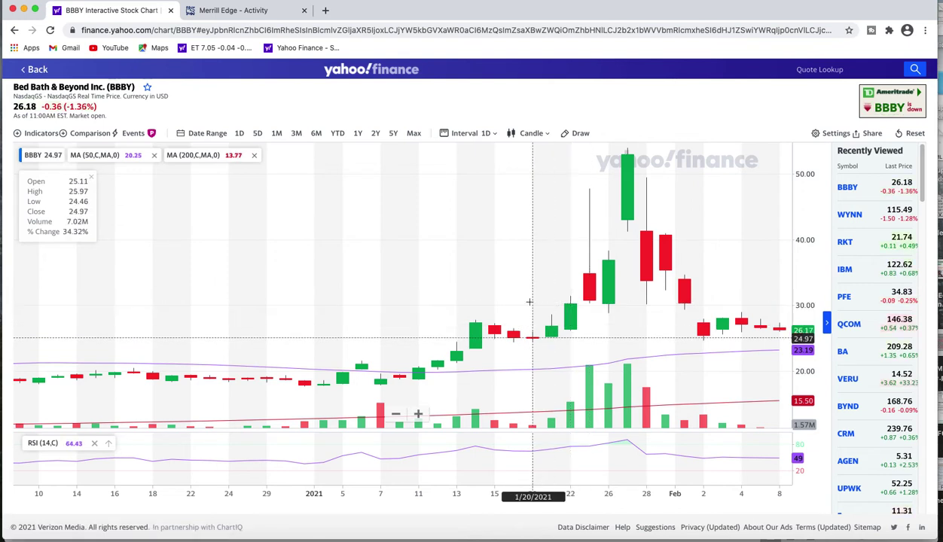
Switch to the MillionDollarTracker workbook in Excel and review the BBBY entry's contract quantity, option symbol, profit and holding period
{"action": "left_click", "coordinate": [24, 9]}
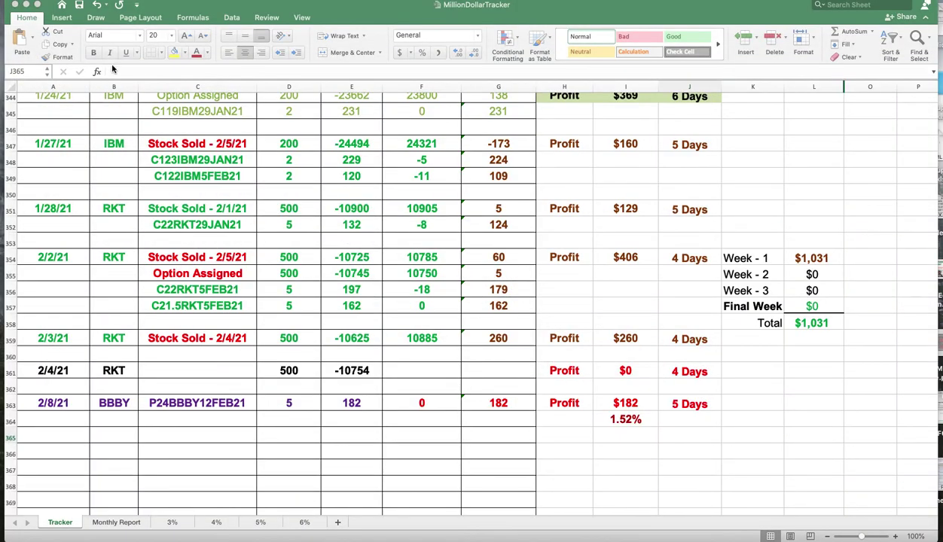
{"action": "left_click", "coordinate": [301, 404]}
{"action": "left_click", "coordinate": [301, 404]}
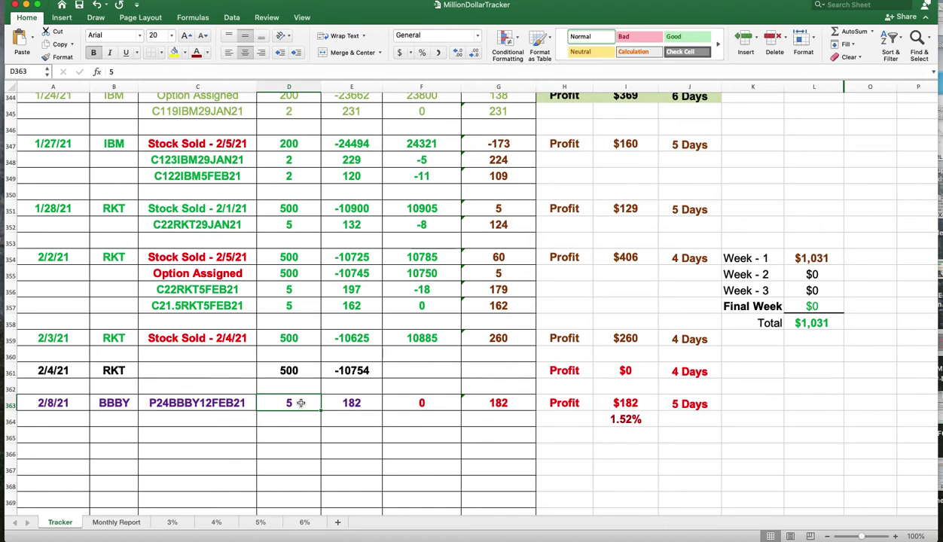
{"action": "left_click", "coordinate": [175, 399]}
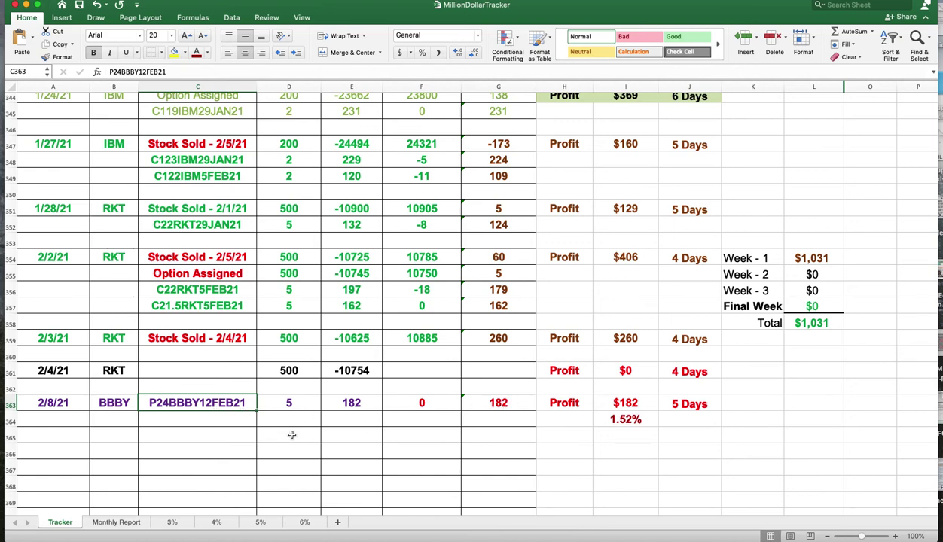
{"action": "left_click", "coordinate": [555, 419]}
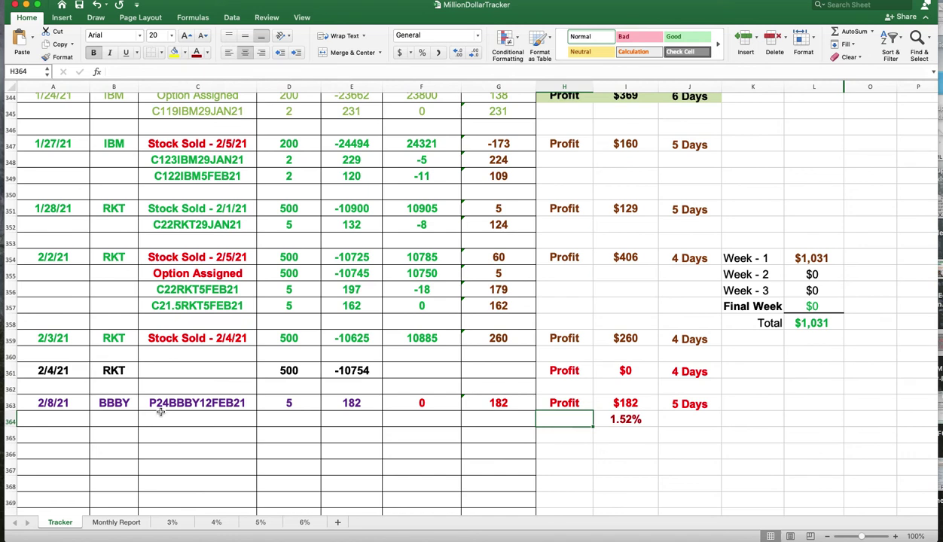
{"action": "left_click", "coordinate": [648, 402]}
{"action": "left_click", "coordinate": [493, 401]}
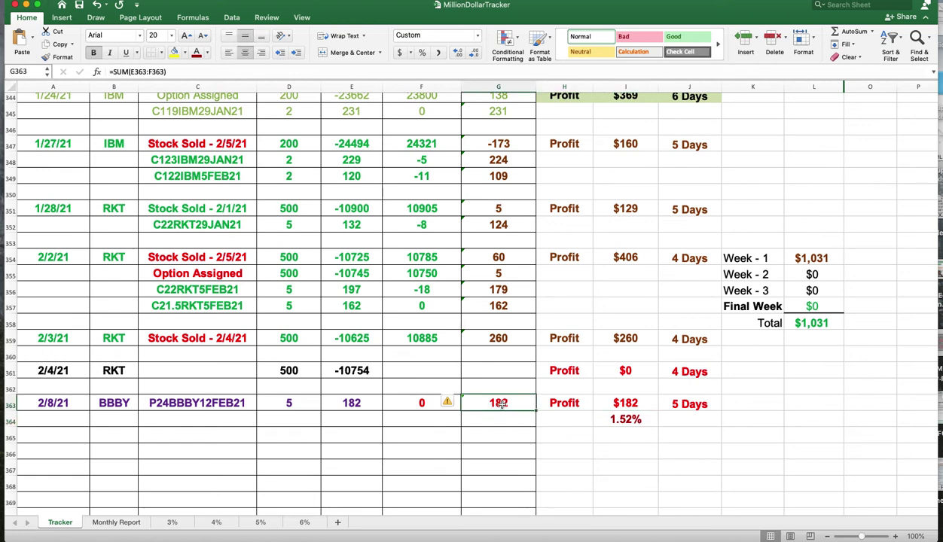
{"action": "left_click", "coordinate": [631, 404]}
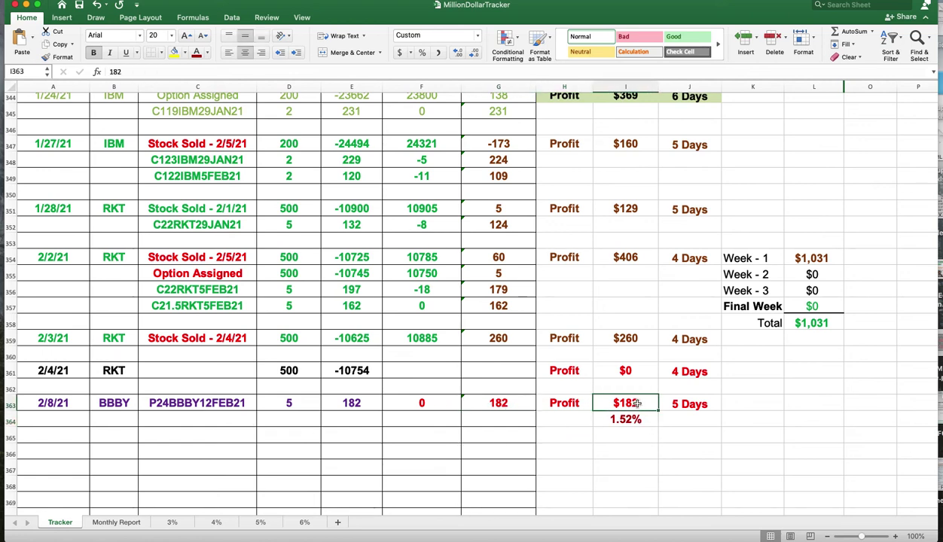
{"action": "left_click", "coordinate": [672, 399]}
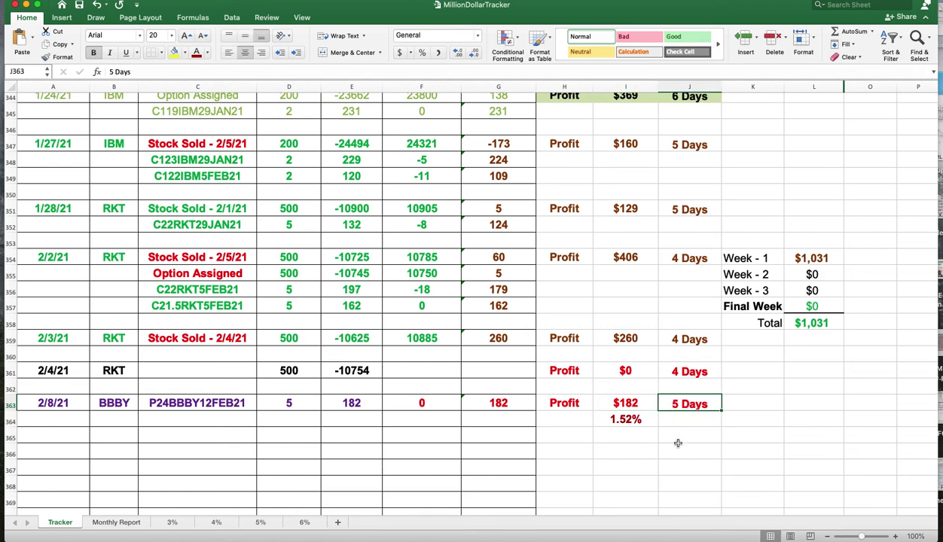
Examine the percentage return recorded beneath the BBBY entry's profit
{"action": "left_click", "coordinate": [161, 424]}
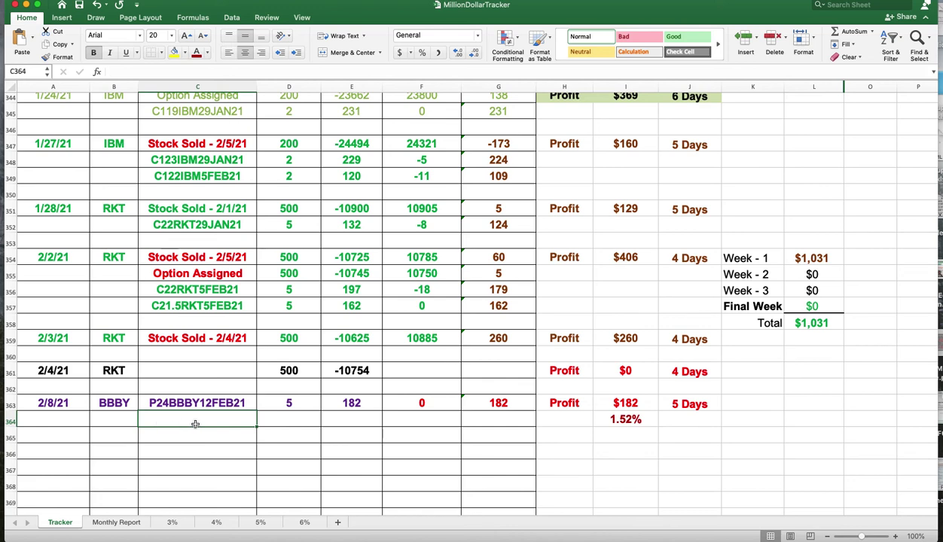
{"action": "left_click", "coordinate": [572, 423]}
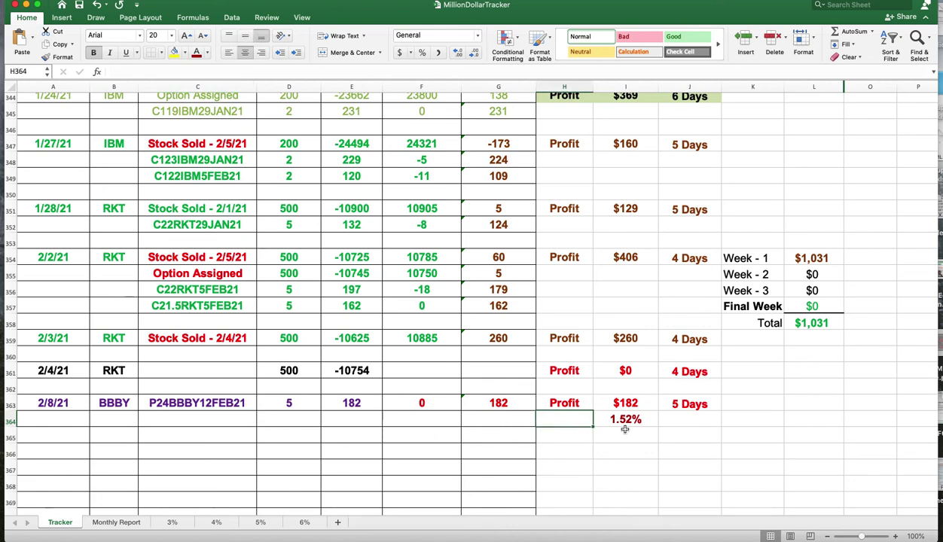
{"action": "left_click", "coordinate": [650, 419]}
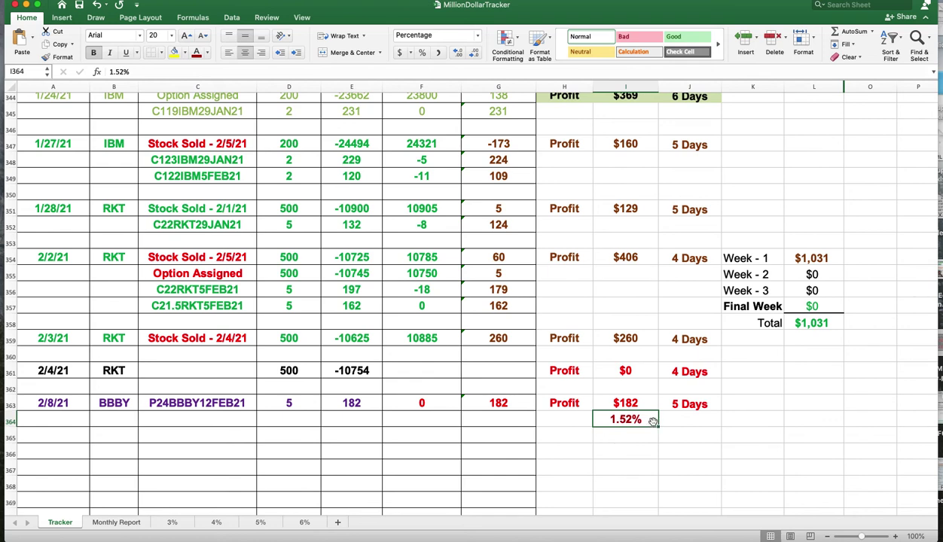
{"action": "left_click", "coordinate": [640, 441]}
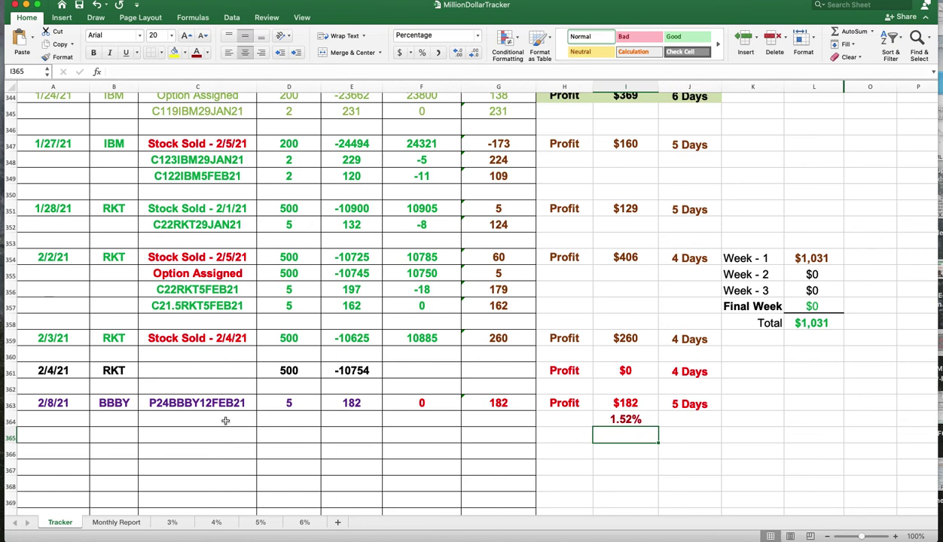
Review the BBBY entry's option symbol for its strike and expiration date, along with its ticker
{"action": "left_click", "coordinate": [153, 409]}
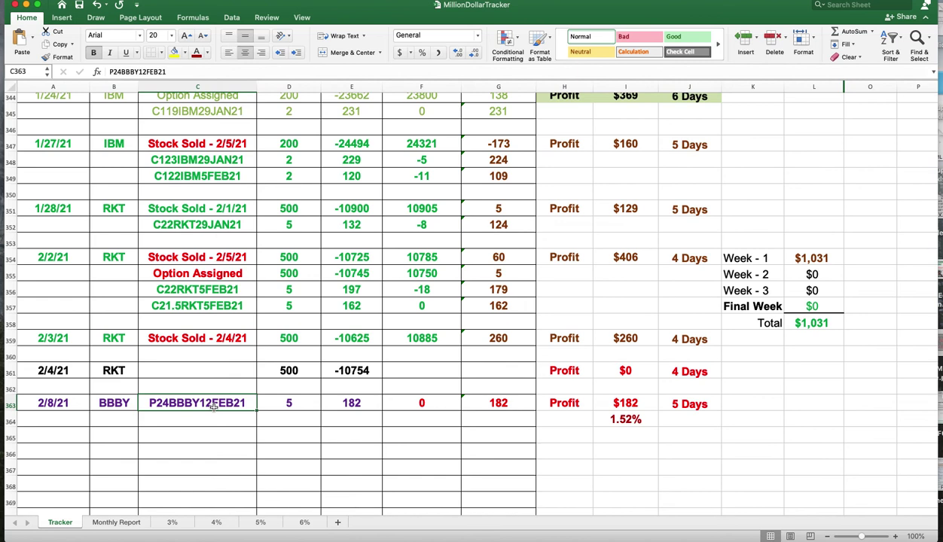
{"action": "left_click", "coordinate": [194, 436]}
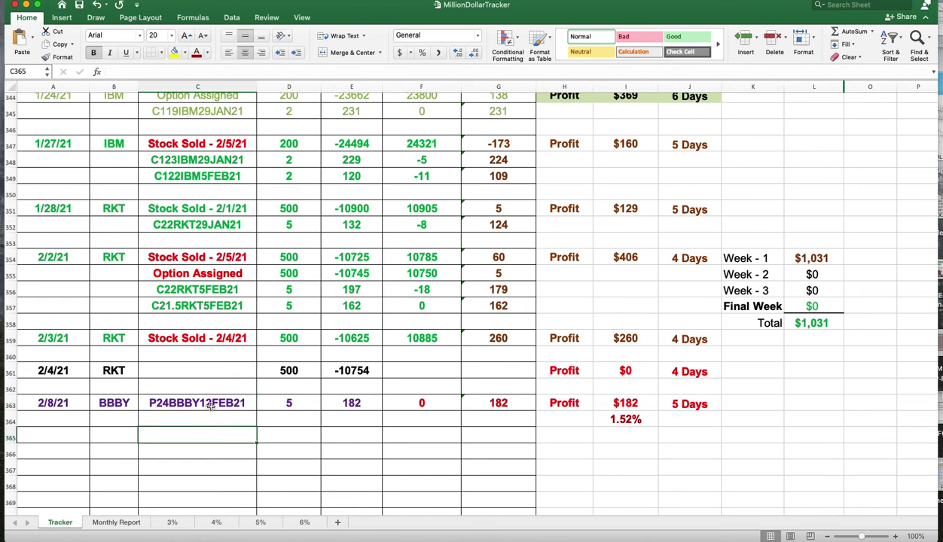
{"action": "left_click", "coordinate": [210, 403]}
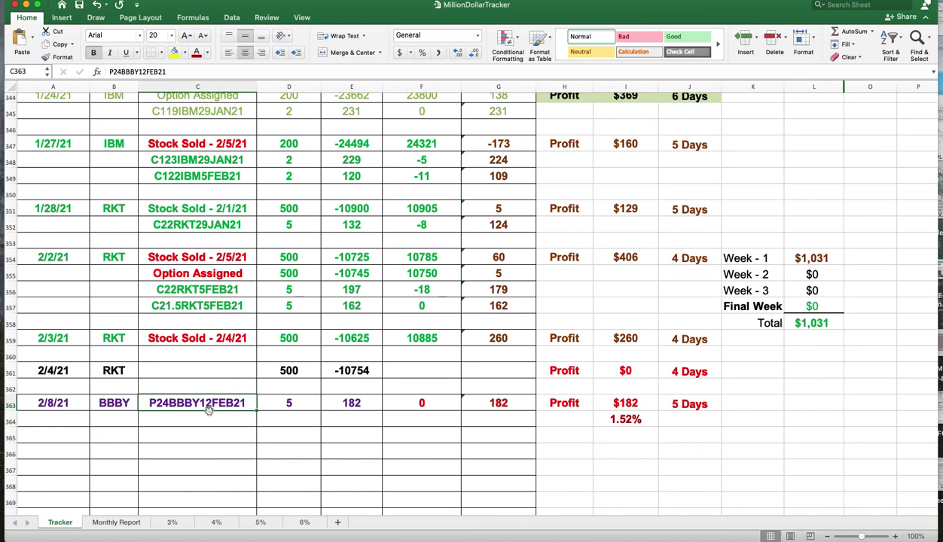
{"action": "left_click", "coordinate": [210, 416]}
{"action": "left_click", "coordinate": [216, 405]}
{"action": "left_click", "coordinate": [727, 435]}
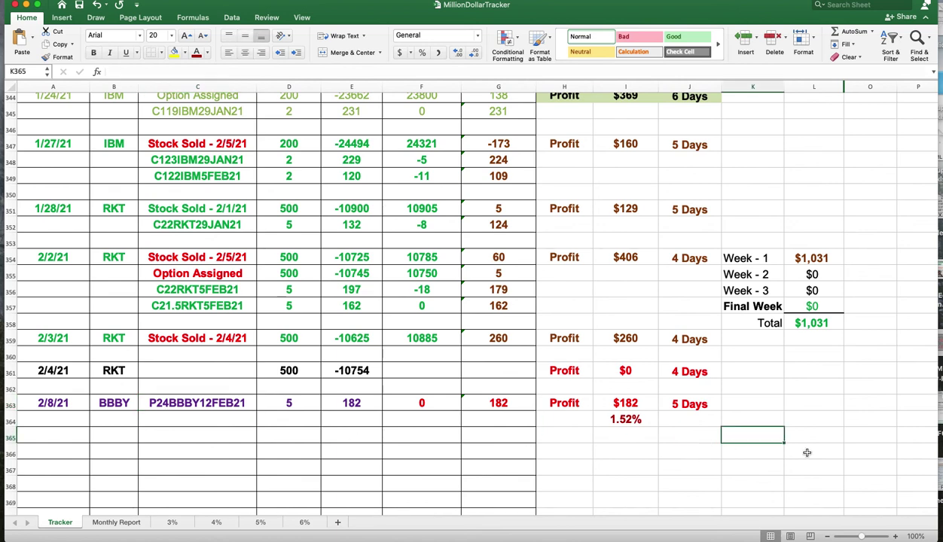
{"action": "left_click", "coordinate": [115, 405]}
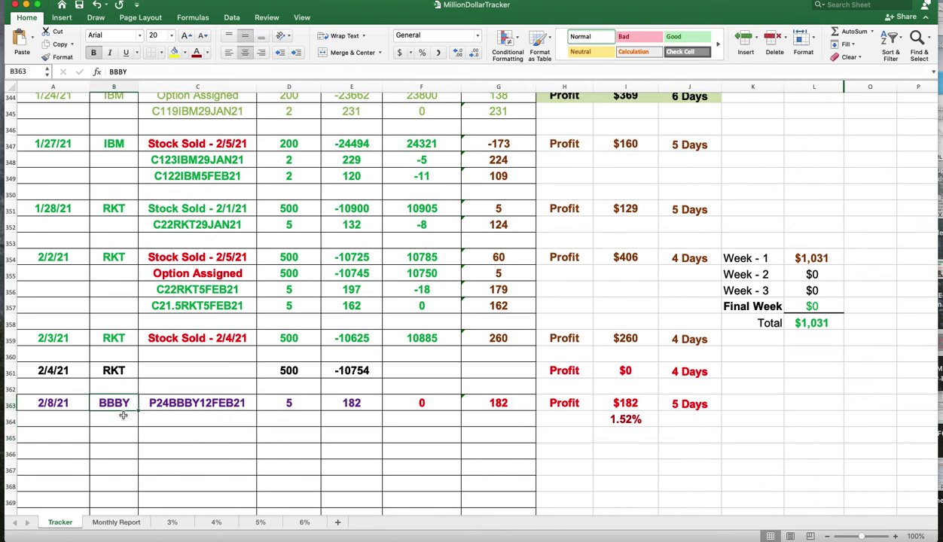
{"action": "left_click", "coordinate": [482, 436]}
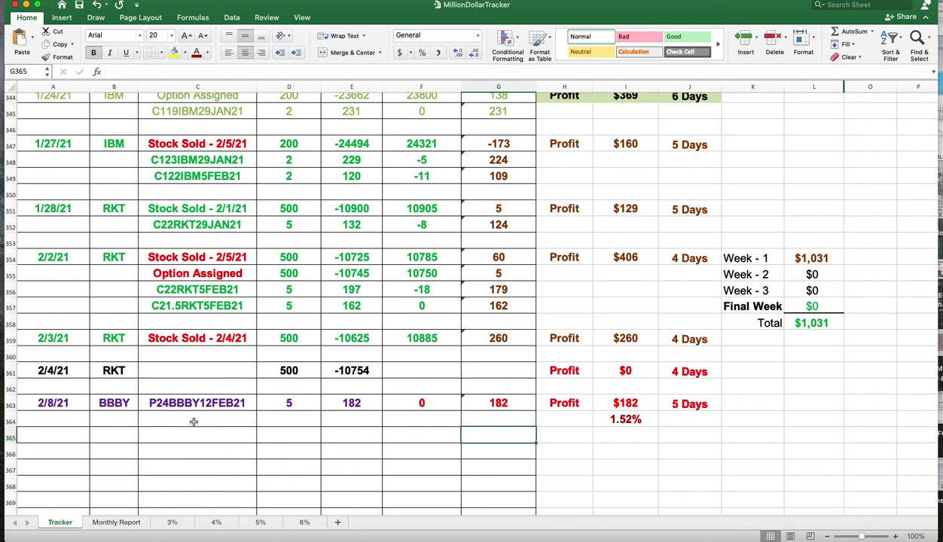
{"action": "left_click", "coordinate": [737, 469]}
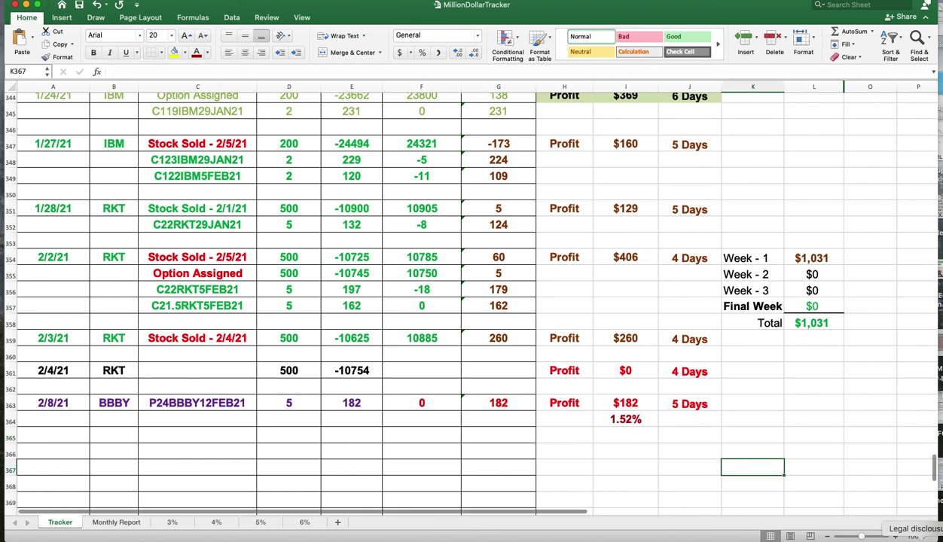
Switch to the Legal disclousure presentation in PowerPoint and show the "Questions & Comments" slide after the legal disclosure
{"action": "left_click", "coordinate": [914, 528]}
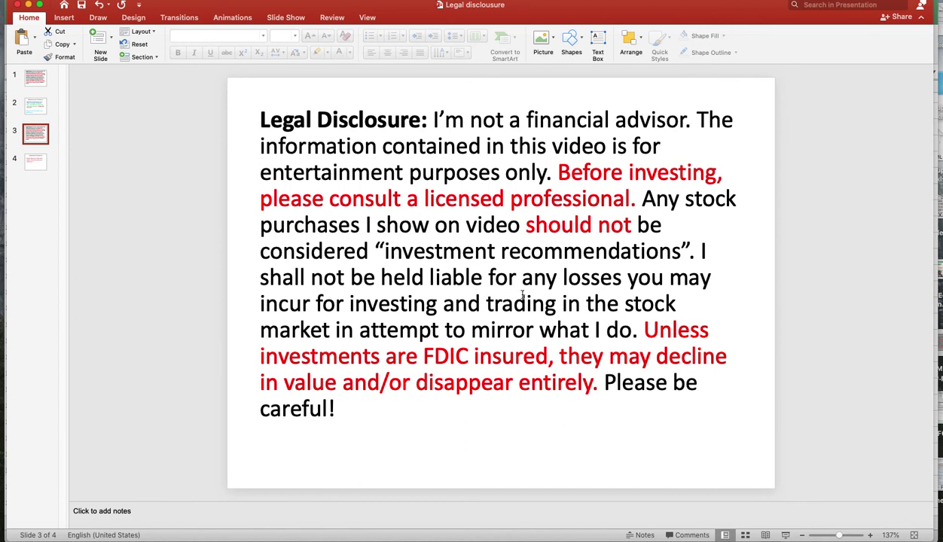
{"action": "scroll", "coordinate": [638, 280], "scroll_direction": "down", "scroll_amount": 2}
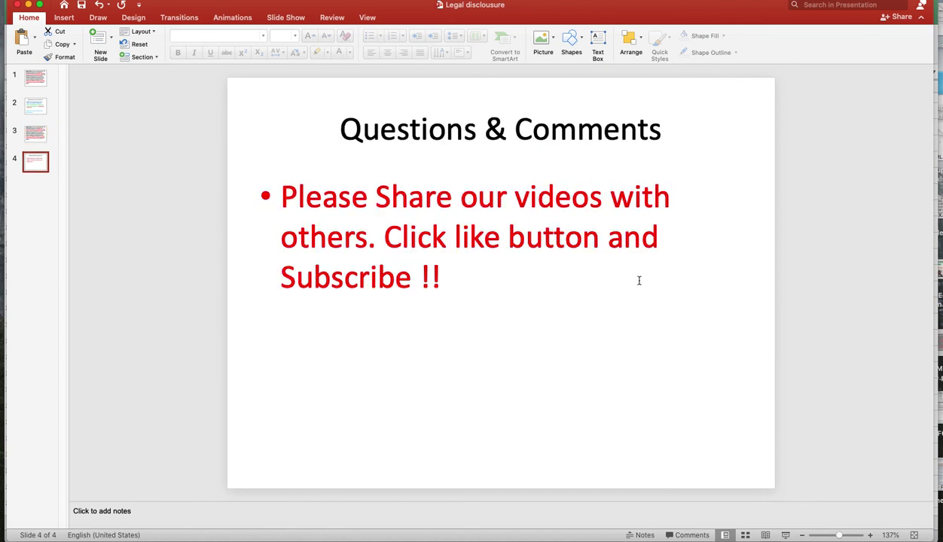